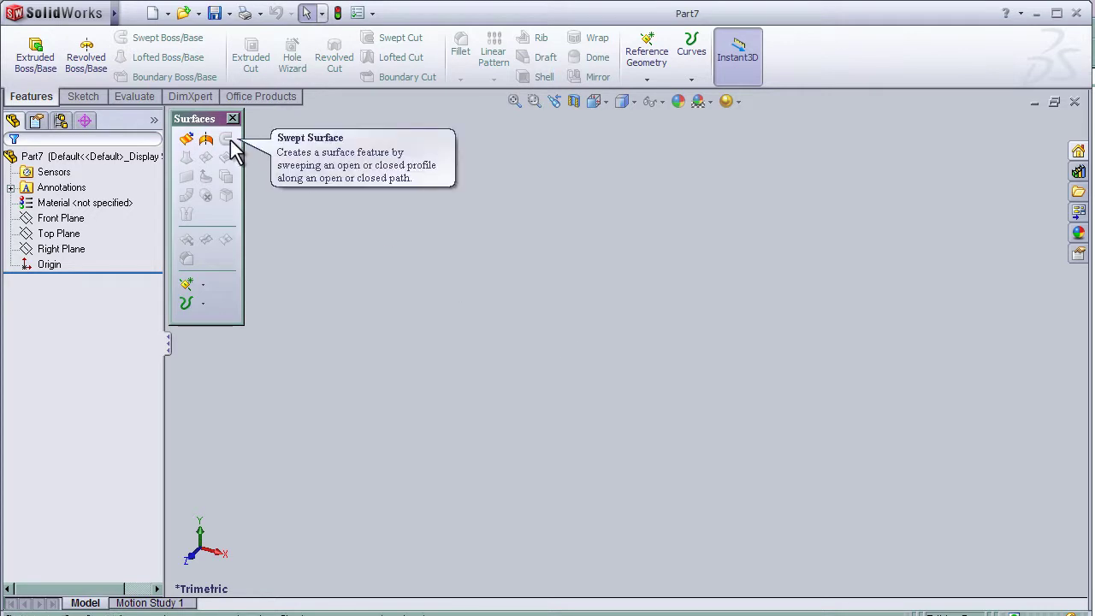
# - Start a sketch on the Top Plane and draw the first zigzag lines from the origin
pyautogui.click(60, 234)
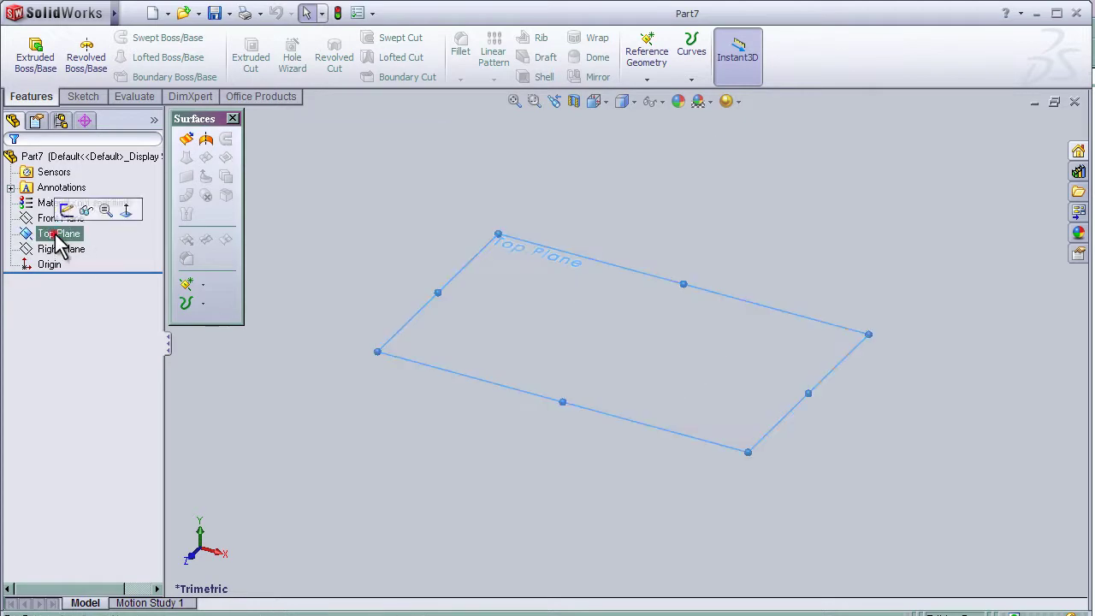
pyautogui.click(67, 211)
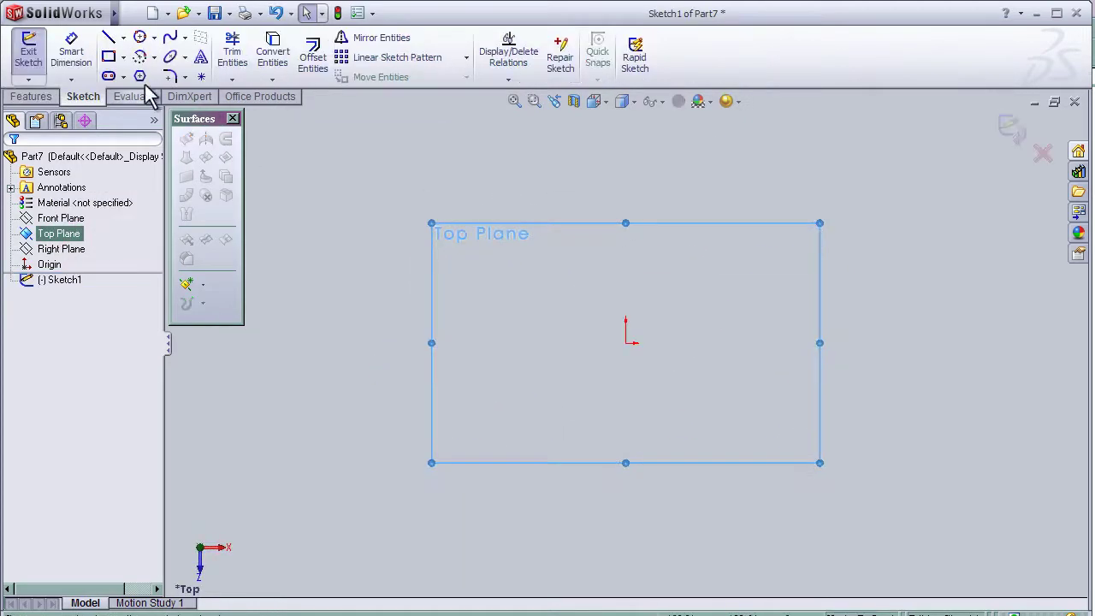
pyautogui.click(107, 39)
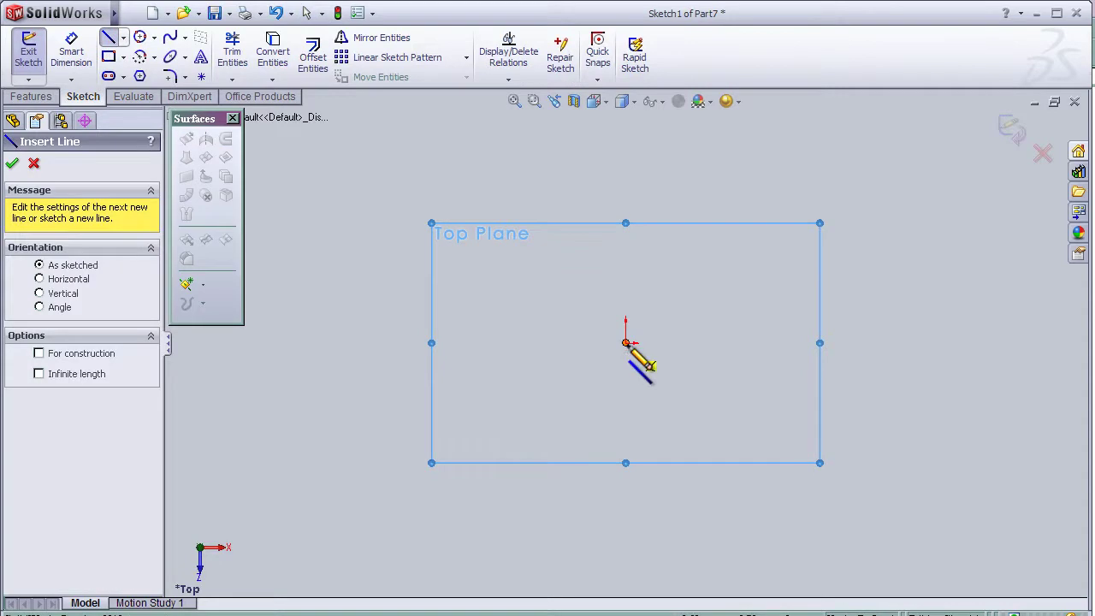
pyautogui.click(626, 343)
pyautogui.click(847, 343)
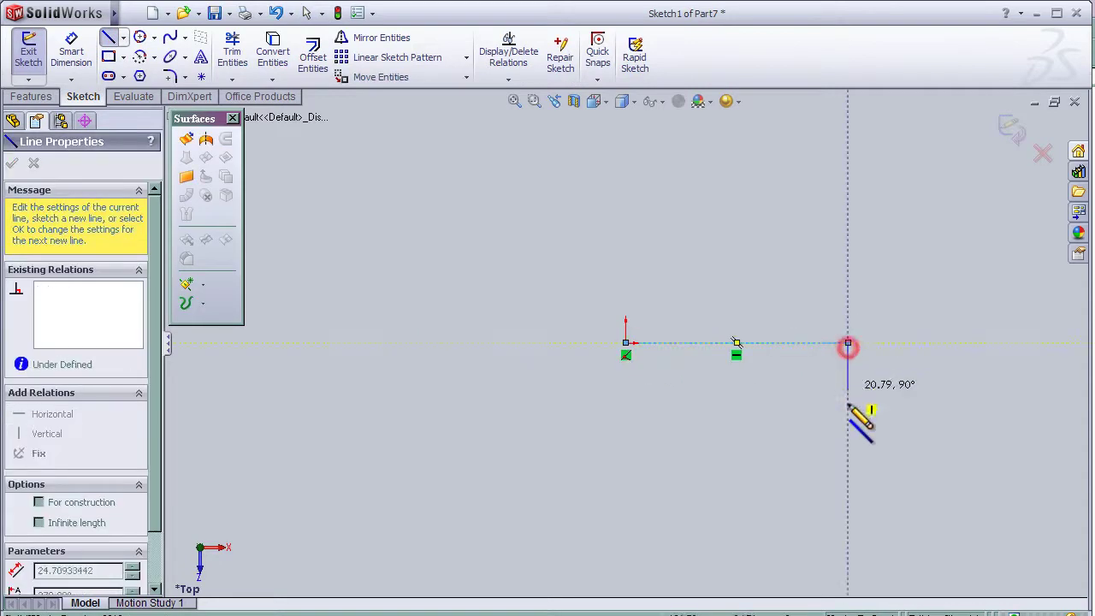
pyautogui.click(848, 414)
pyautogui.click(625, 414)
pyautogui.click(625, 482)
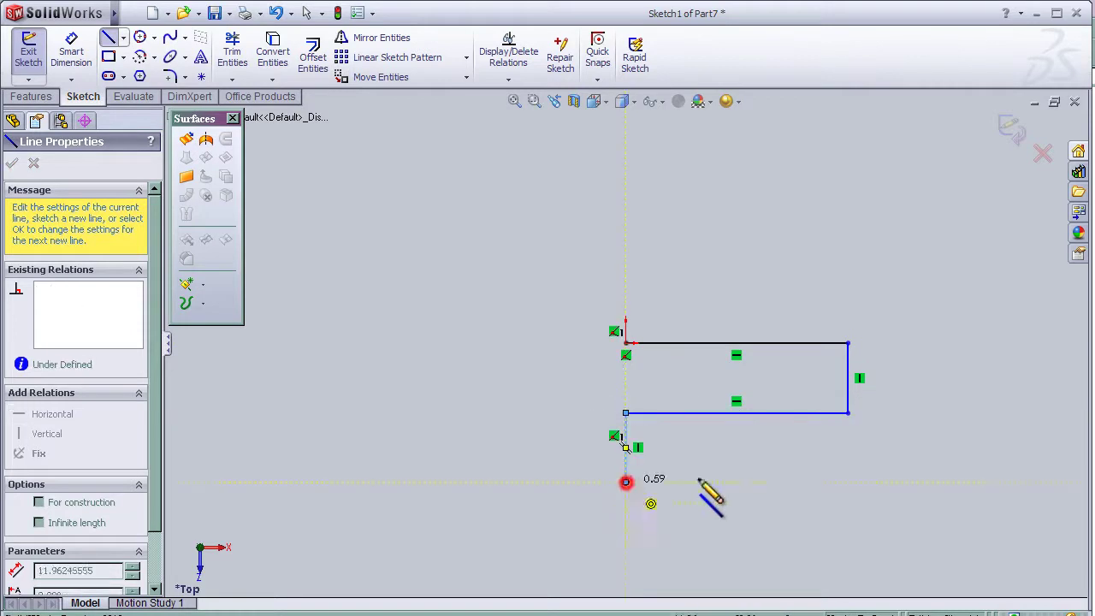
pyautogui.click(853, 482)
# - Continue the zigzag with alternating vertical and horizontal lines, ending with a bottom line to the left
pyautogui.press('z')
pyautogui.press('z')
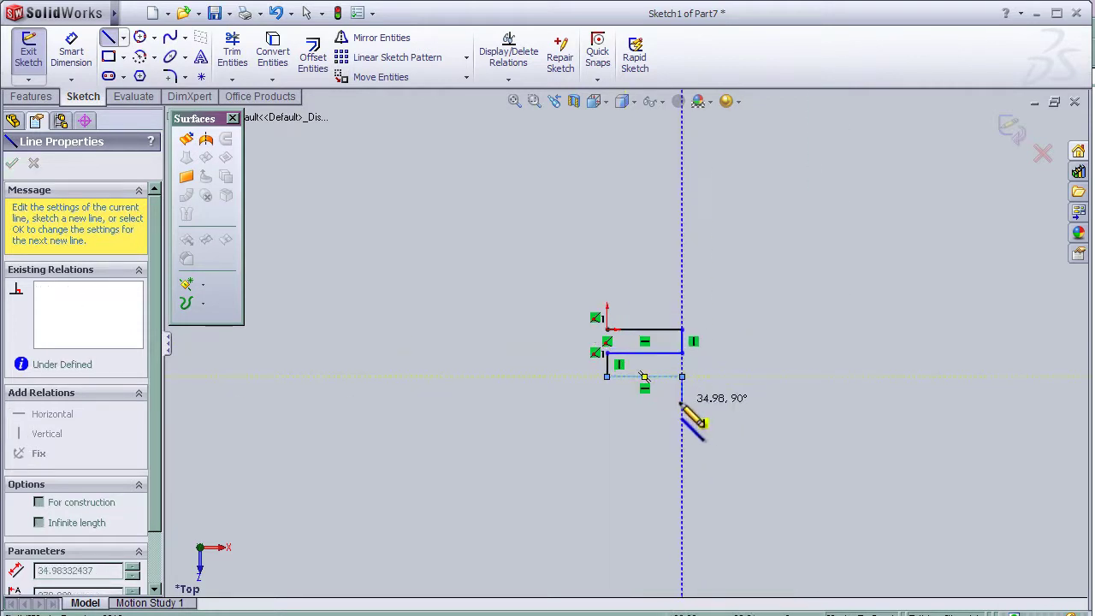
pyautogui.click(681, 402)
pyautogui.click(606, 402)
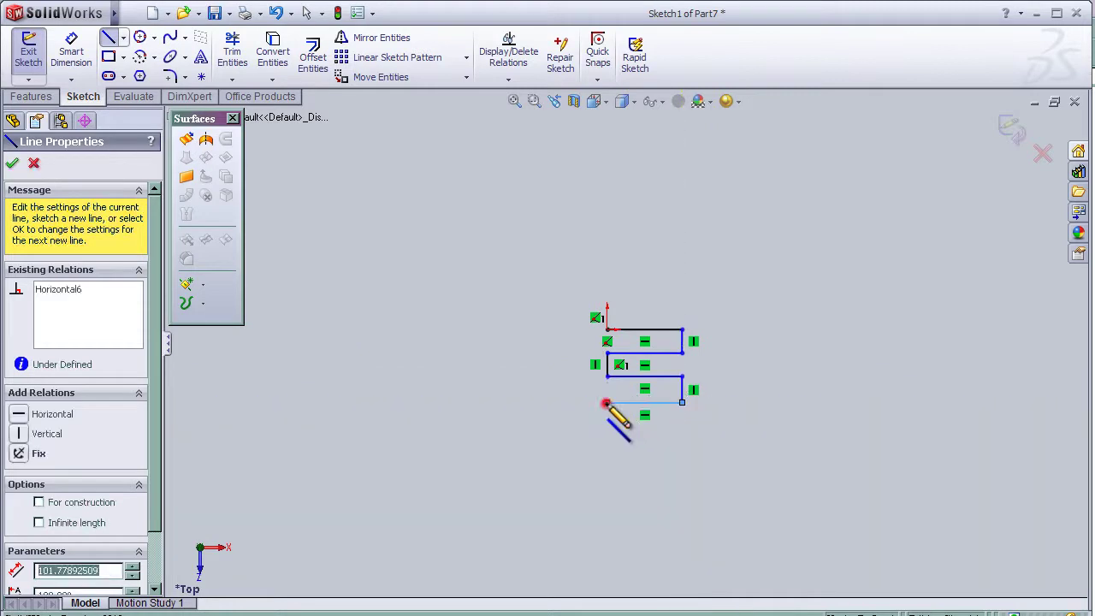
pyautogui.click(606, 432)
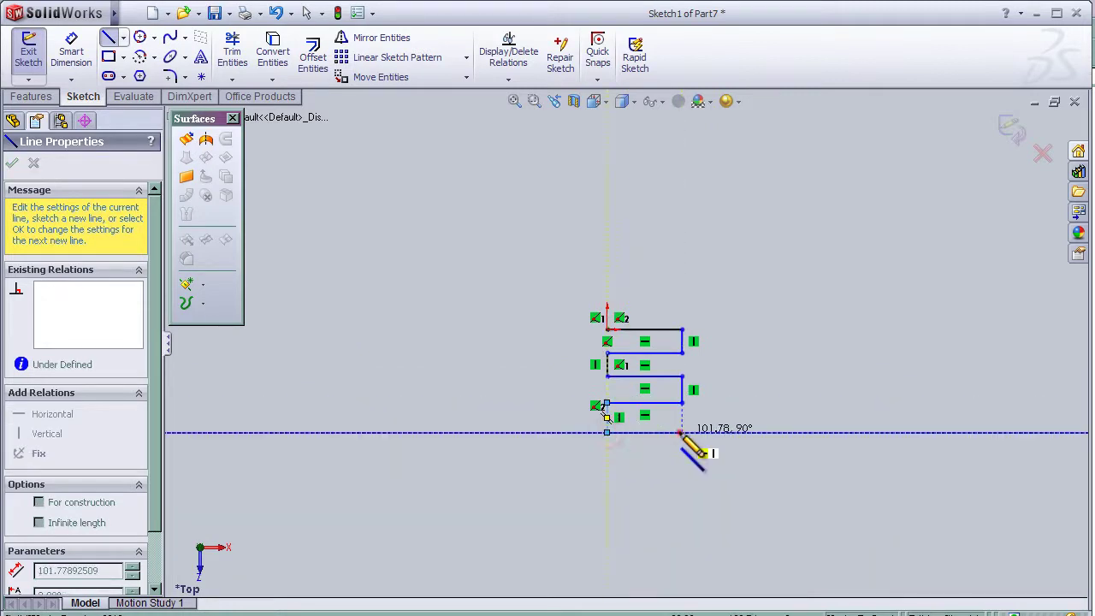
pyautogui.click(682, 432)
pyautogui.click(682, 456)
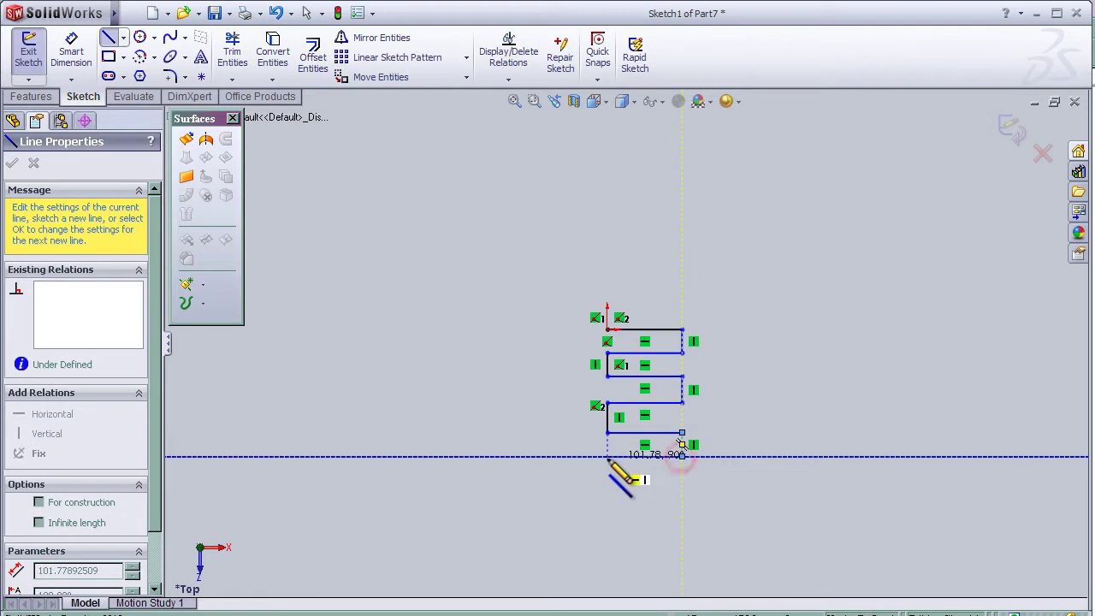
pyautogui.click(607, 456)
pyautogui.press('Escape')
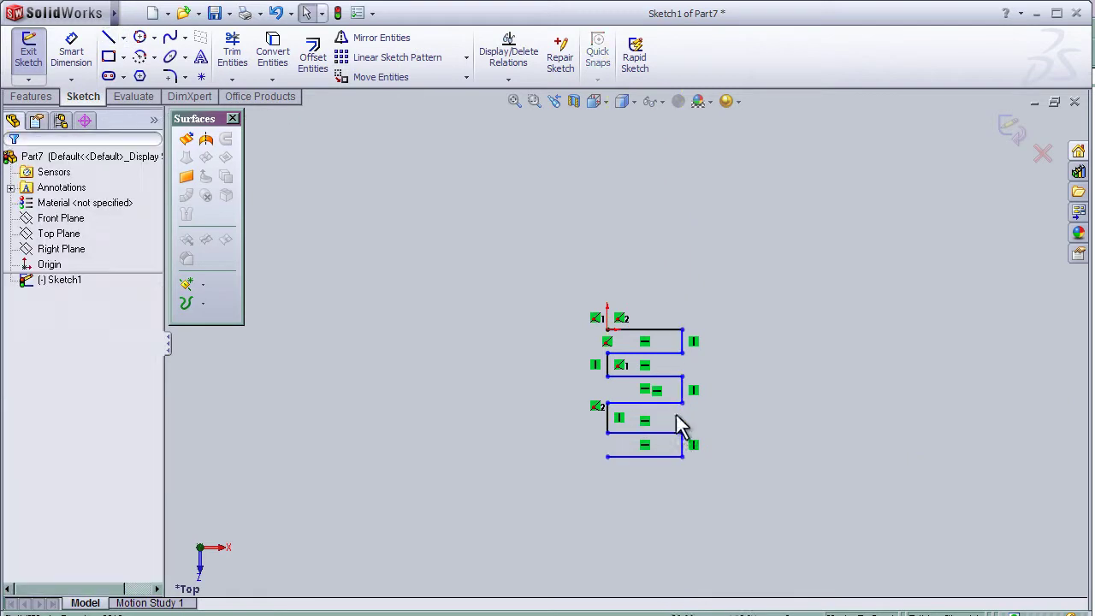
# - Dimension the top horizontal line of the zigzag to 100 mm
pyautogui.press('f')
pyautogui.scroll(-3, 612, 338)
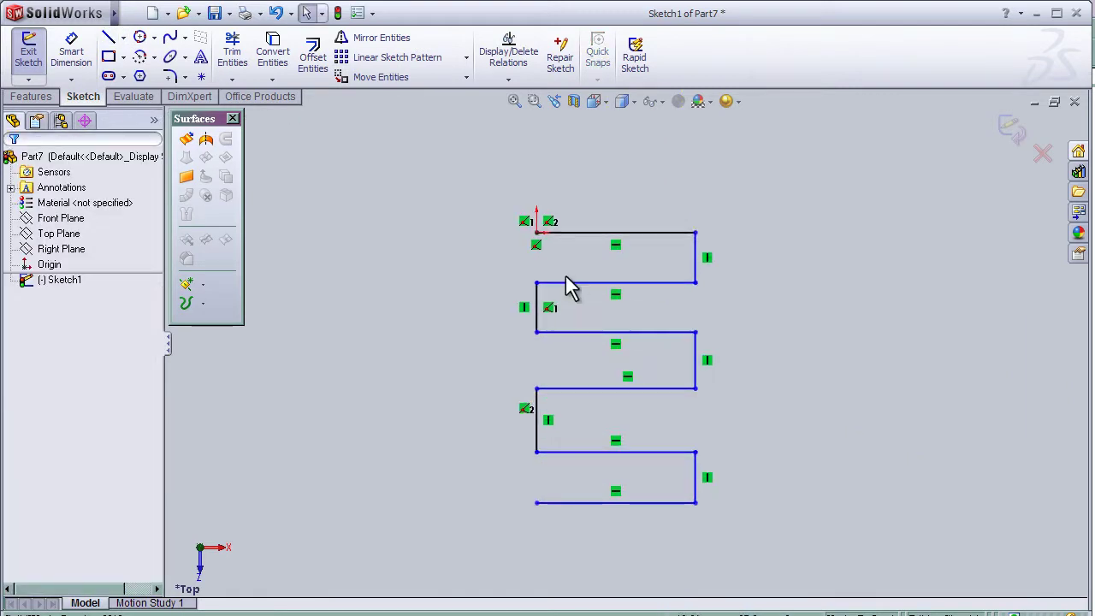
pyautogui.click(72, 51)
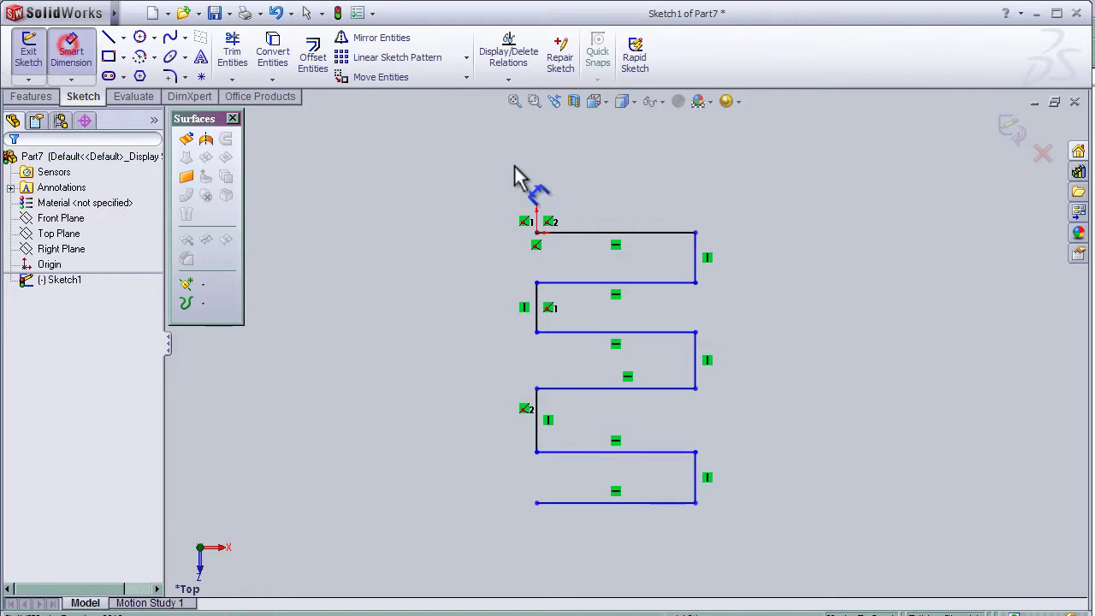
pyautogui.click(606, 232)
pyautogui.click(603, 183)
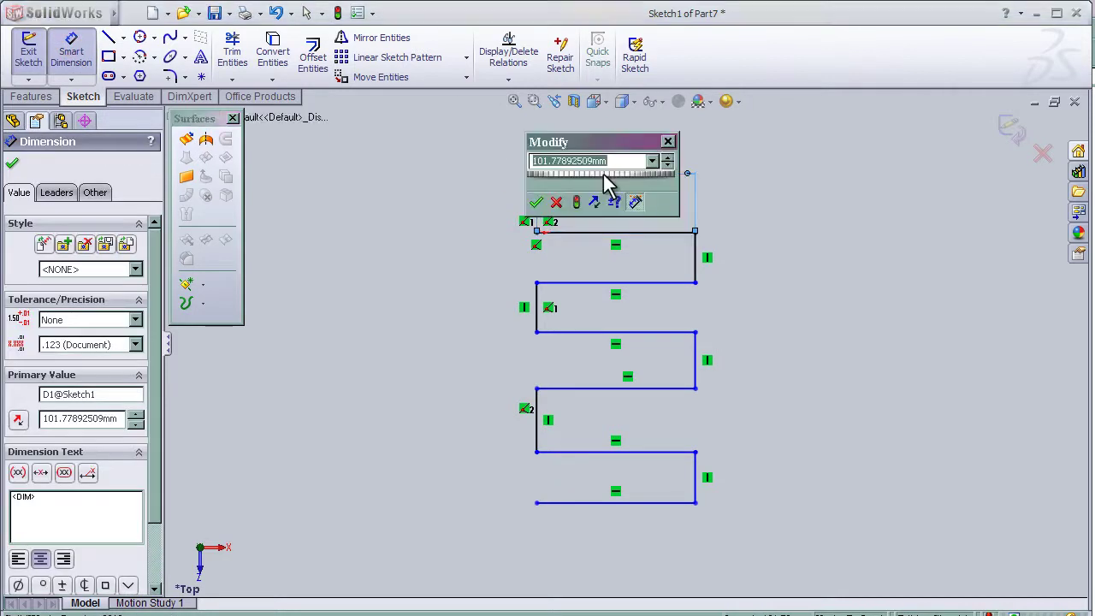
pyautogui.write('100')
pyautogui.press('Return')
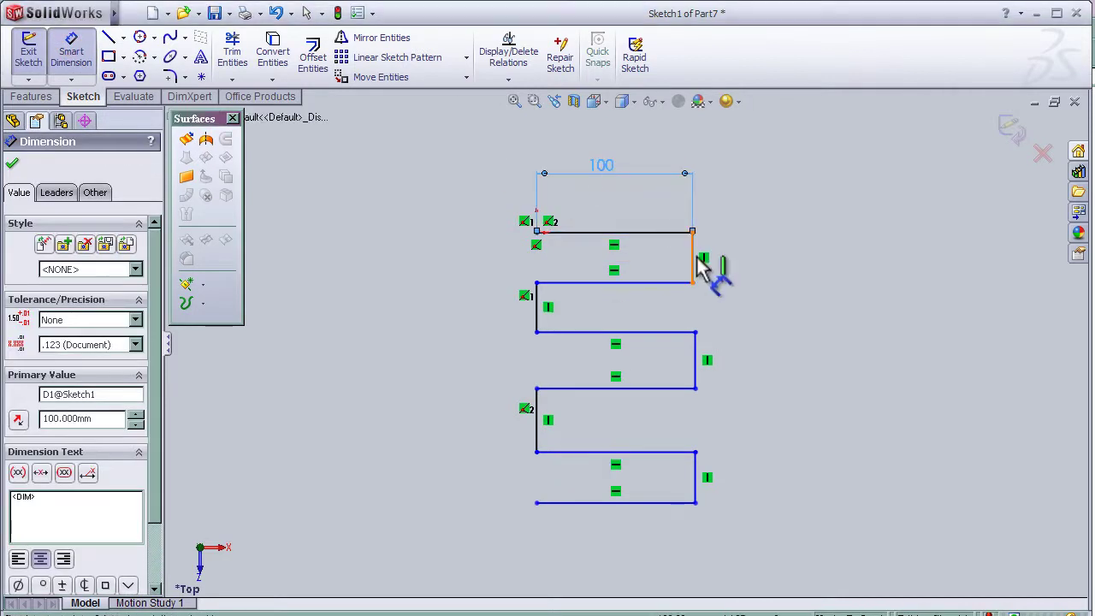
# - Dimension the first right-side vertical drop to 30 mm
pyautogui.click(695, 263)
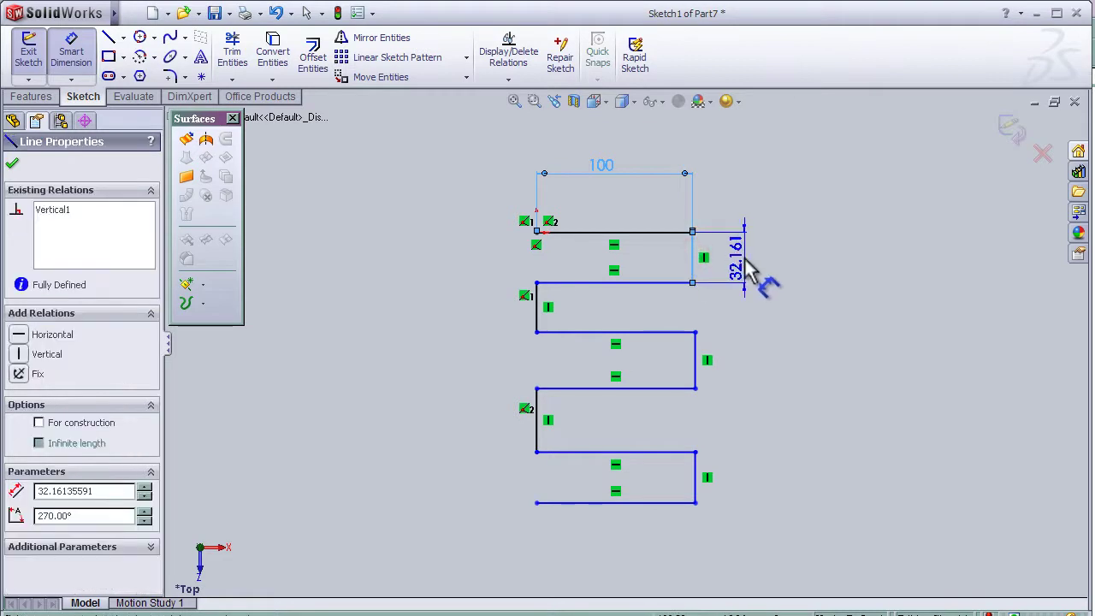
pyautogui.click(746, 268)
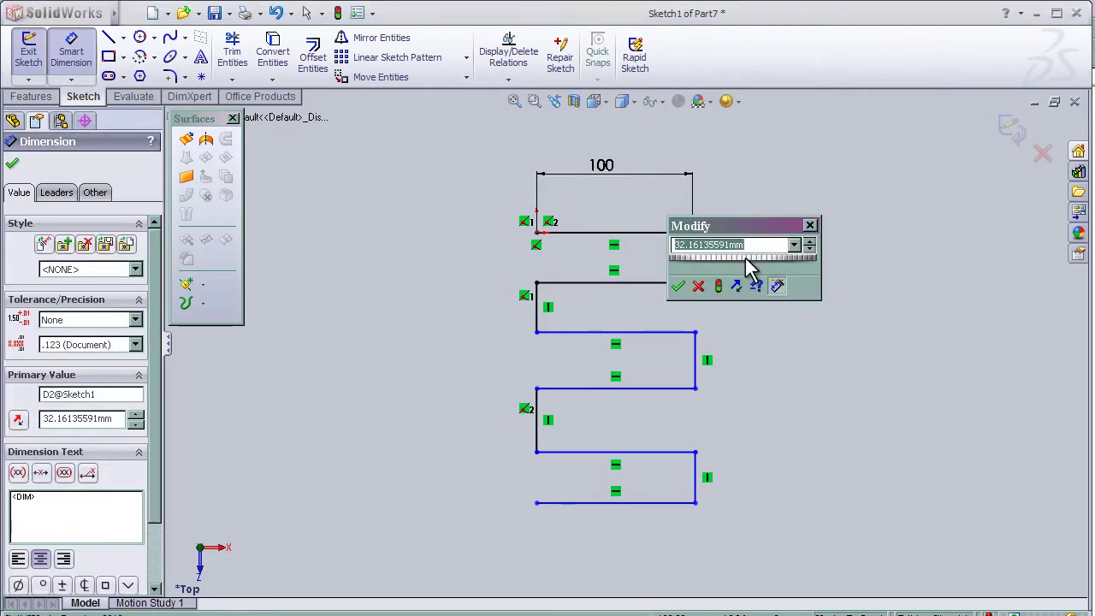
pyautogui.write('30')
pyautogui.press('Return')
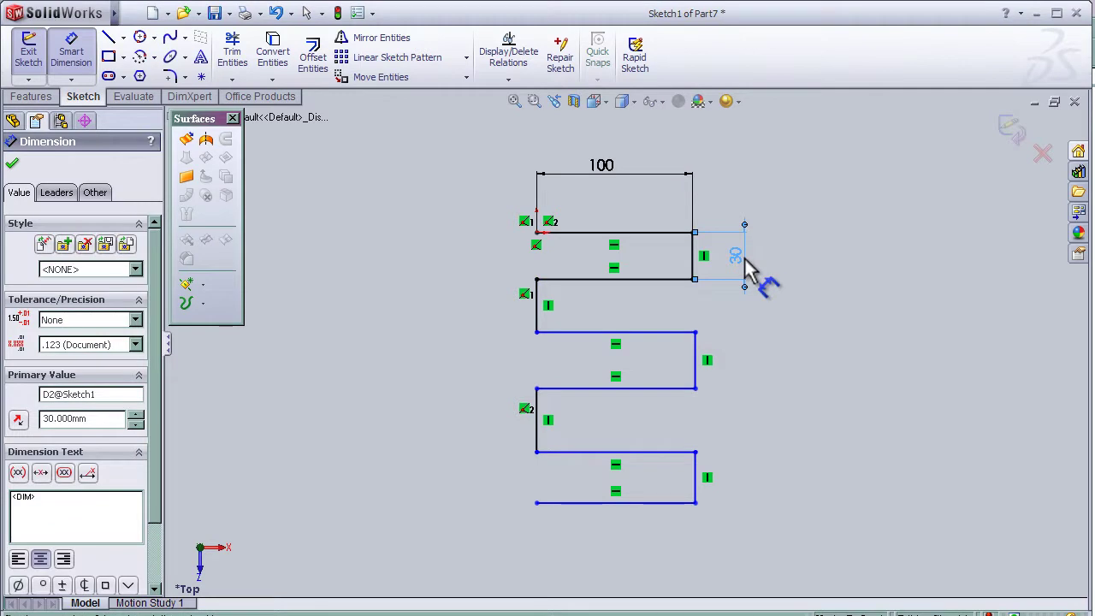
pyautogui.click(697, 269)
pyautogui.press('Escape')
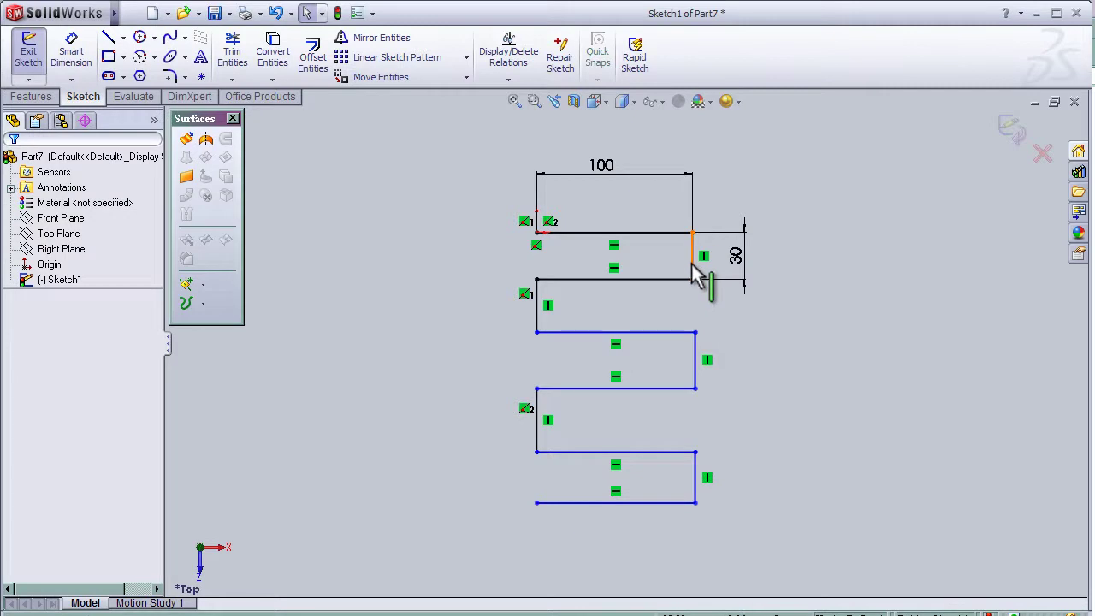
# - Make the three right-side vertical lines equal in length to the 30 mm drop
pyautogui.click(693, 267)
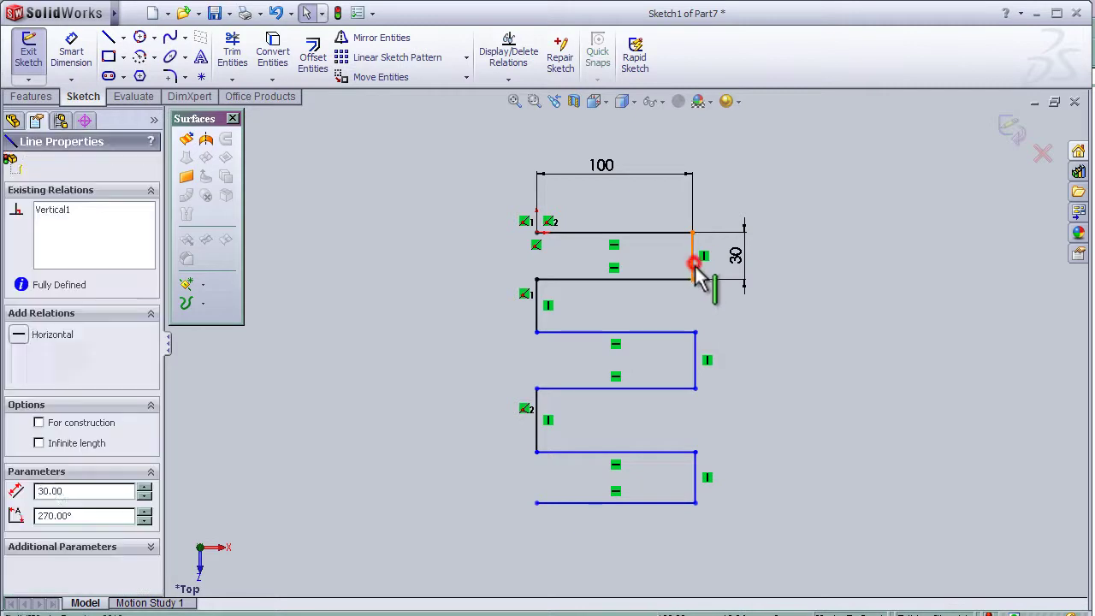
pyautogui.keyDown('ctrl'); pyautogui.click(696, 359); pyautogui.keyUp('ctrl')
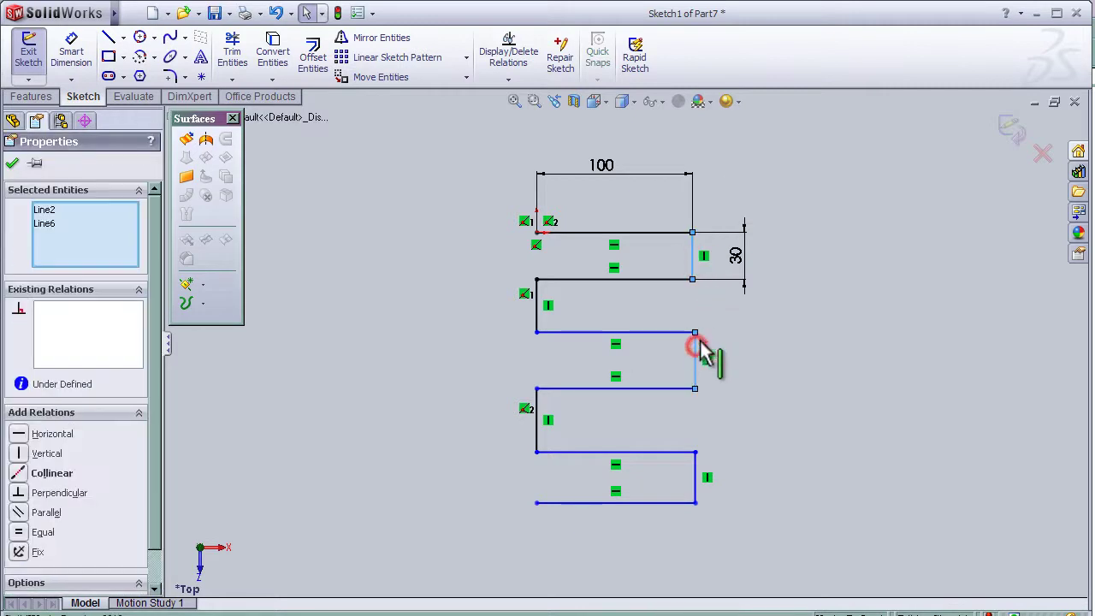
pyautogui.keyDown('ctrl'); pyautogui.click(696, 481); pyautogui.keyUp('ctrl')
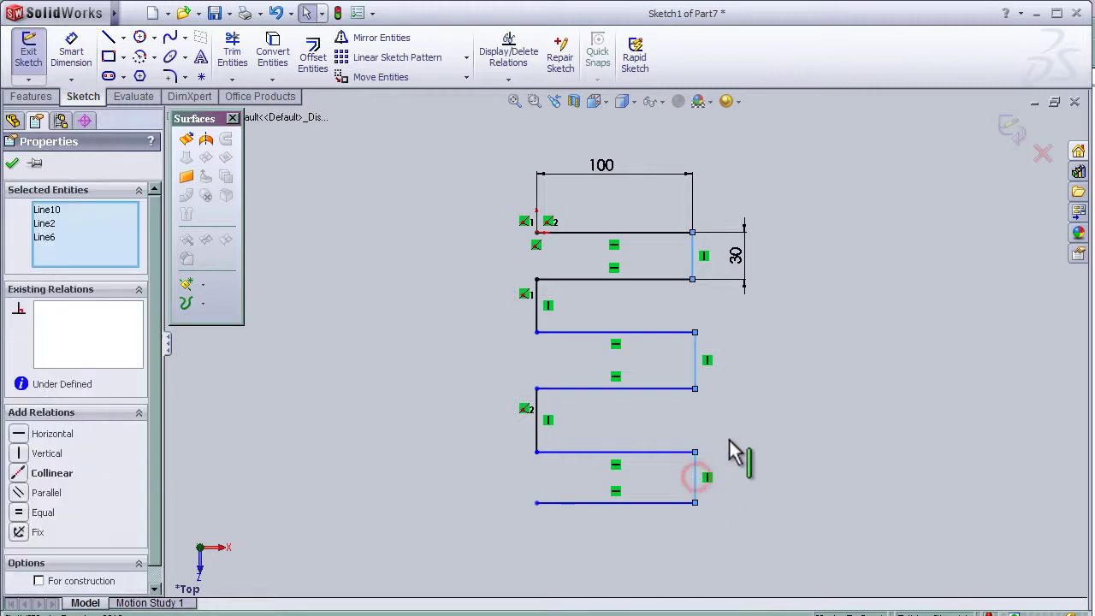
pyautogui.click(41, 512)
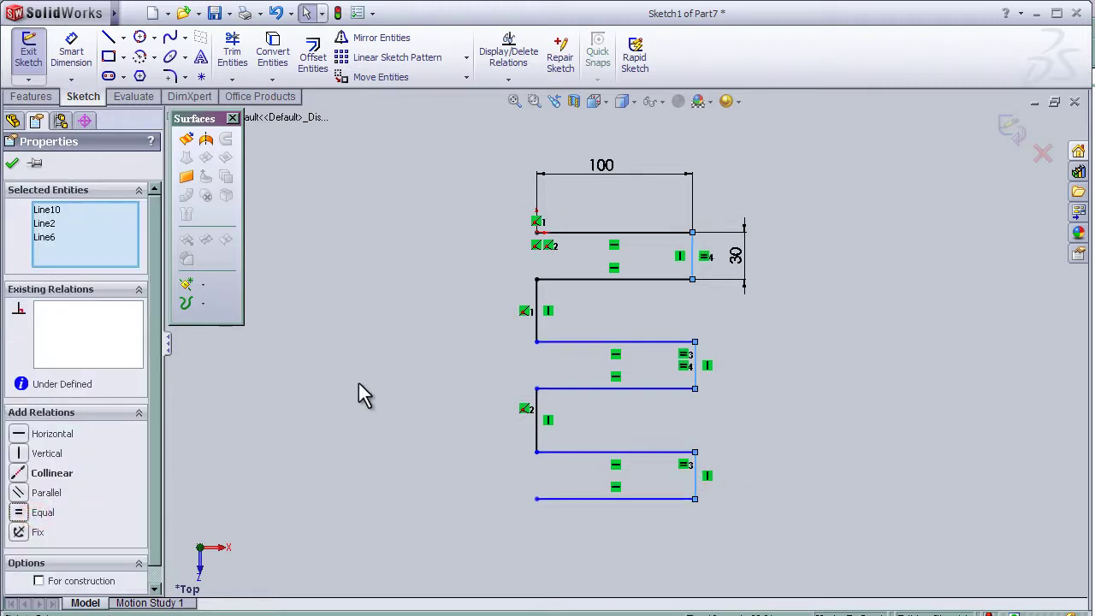
# - Make all six horizontal lines equal to the 100 mm top line
pyautogui.click(595, 232)
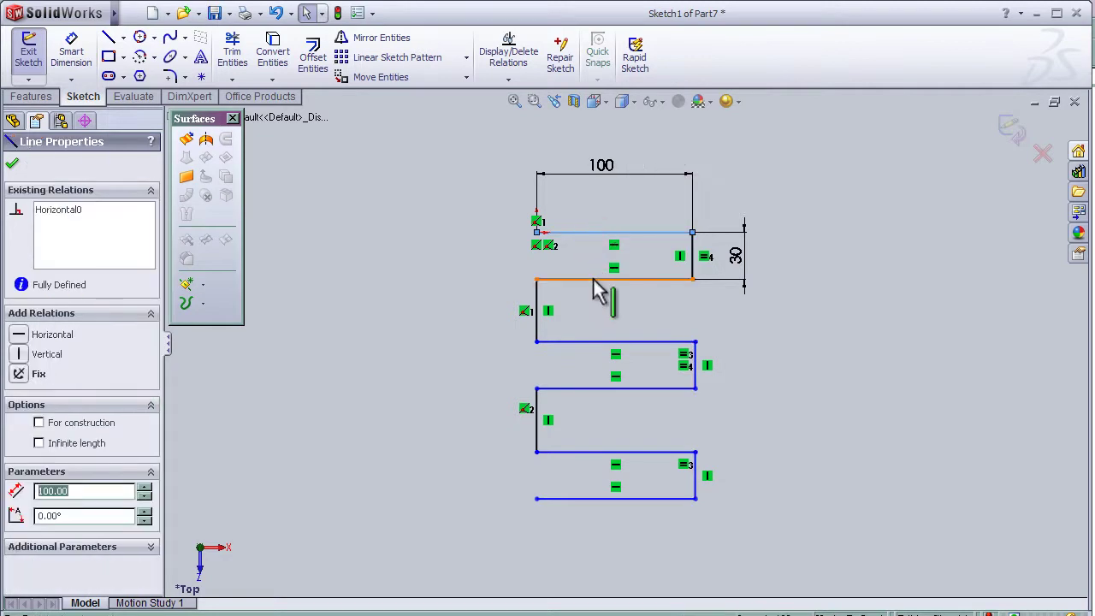
pyautogui.keyDown('ctrl'); pyautogui.click(592, 278); pyautogui.keyUp('ctrl')
pyautogui.keyDown('ctrl'); pyautogui.click(592, 342); pyautogui.keyUp('ctrl')
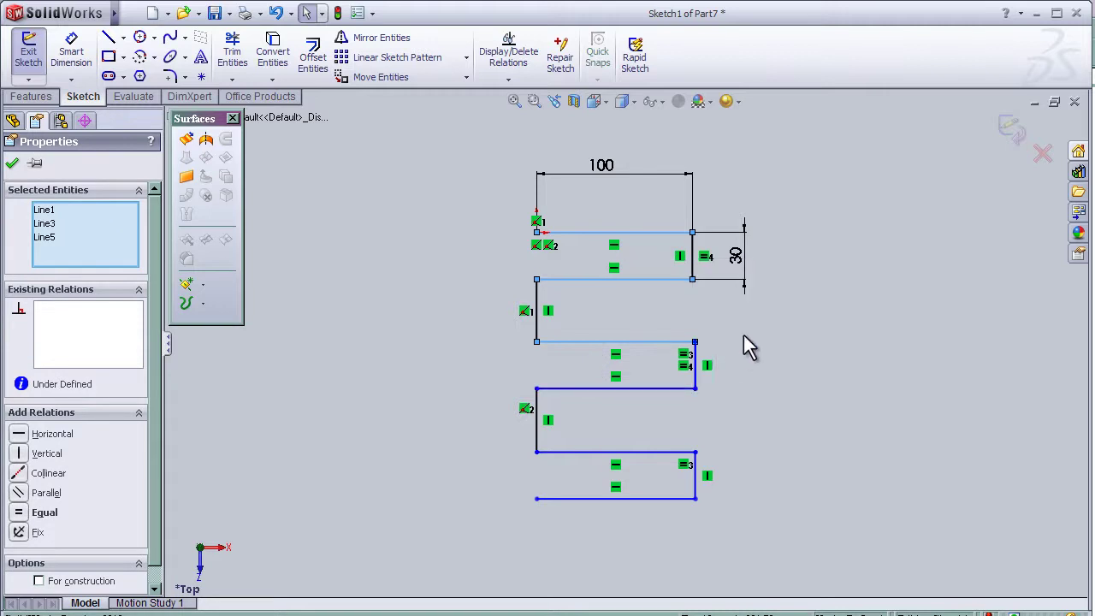
pyautogui.click(806, 340)
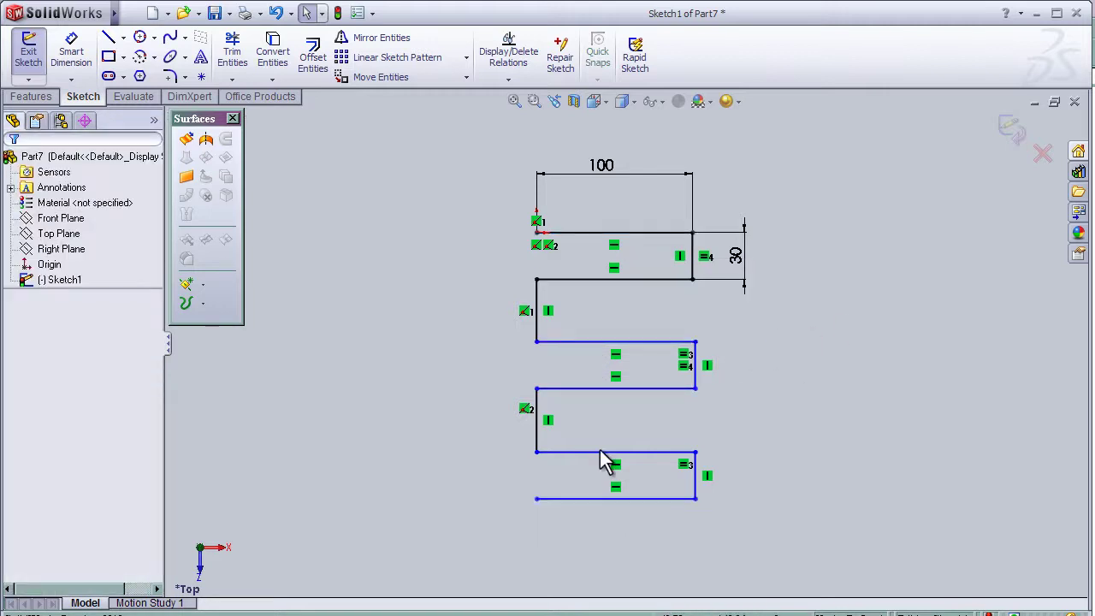
pyautogui.click(602, 498)
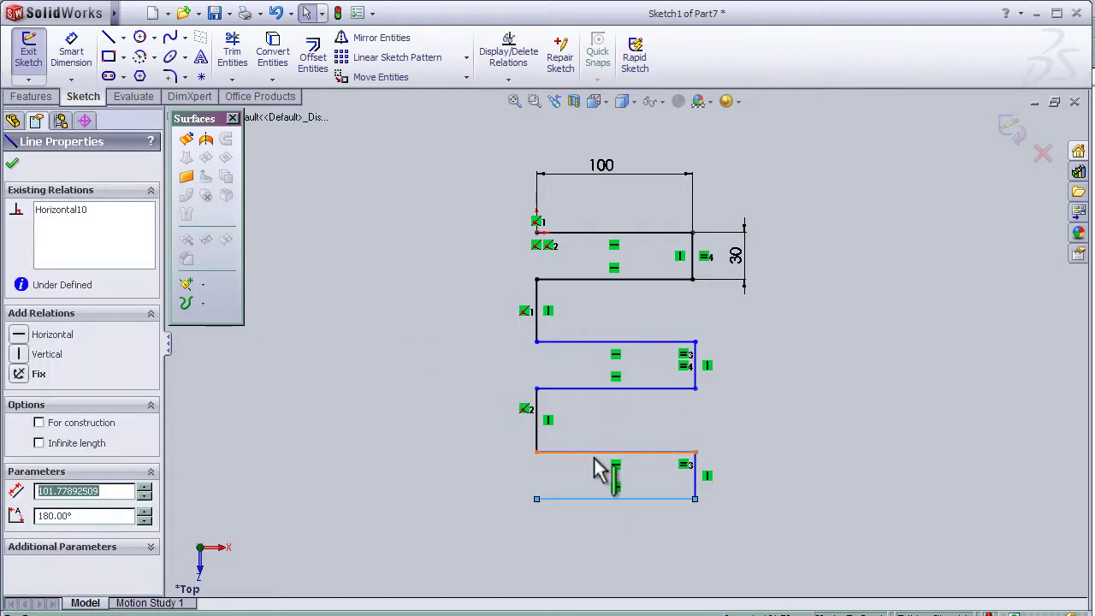
pyautogui.keyDown('ctrl'); pyautogui.click(593, 452); pyautogui.keyUp('ctrl')
pyautogui.keyDown('ctrl'); pyautogui.click(596, 388); pyautogui.keyUp('ctrl')
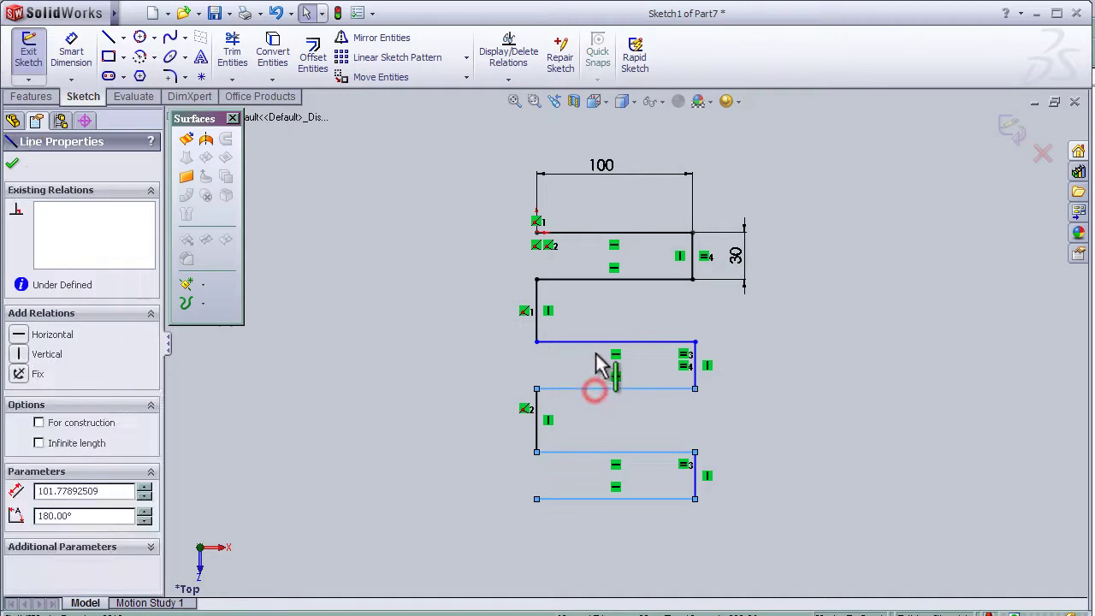
pyautogui.keyDown('ctrl'); pyautogui.click(594, 342); pyautogui.keyUp('ctrl')
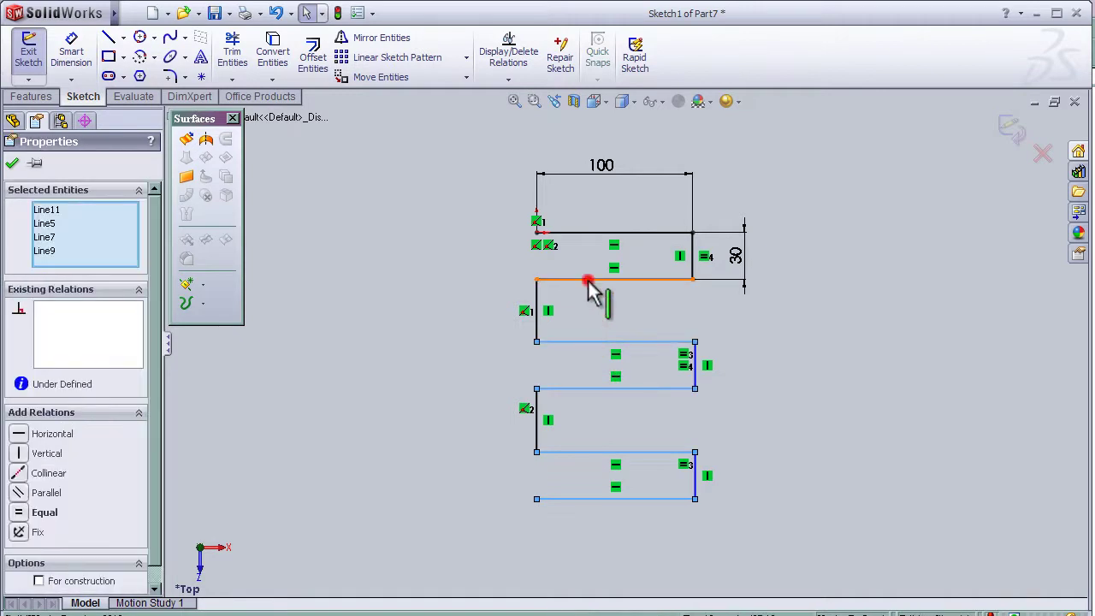
pyautogui.keyDown('ctrl'); pyautogui.click(588, 280); pyautogui.keyUp('ctrl')
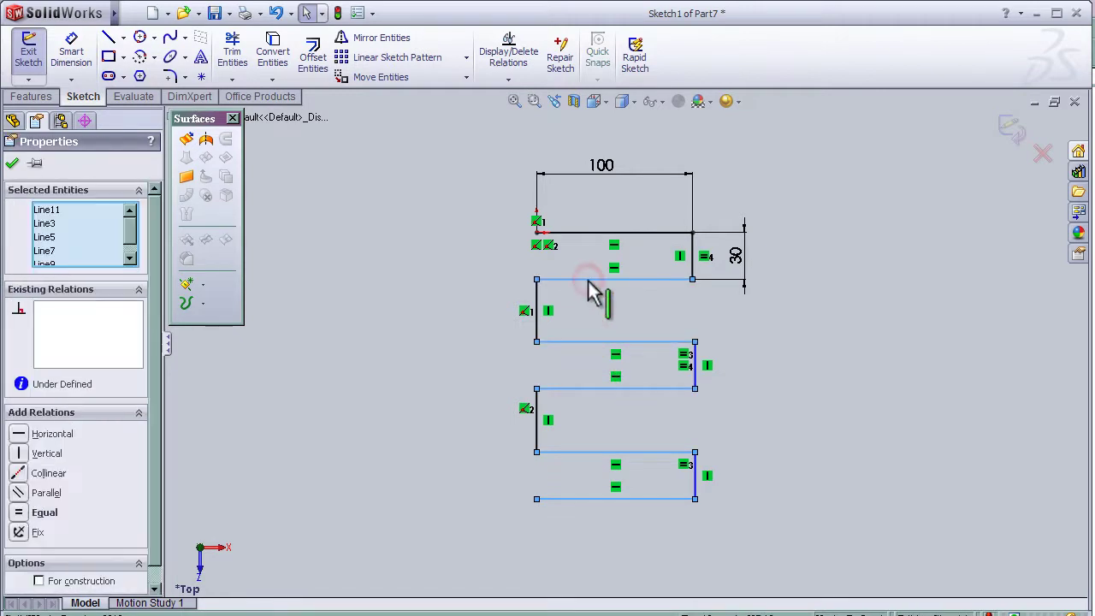
pyautogui.keyDown('ctrl'); pyautogui.click(581, 233); pyautogui.keyUp('ctrl')
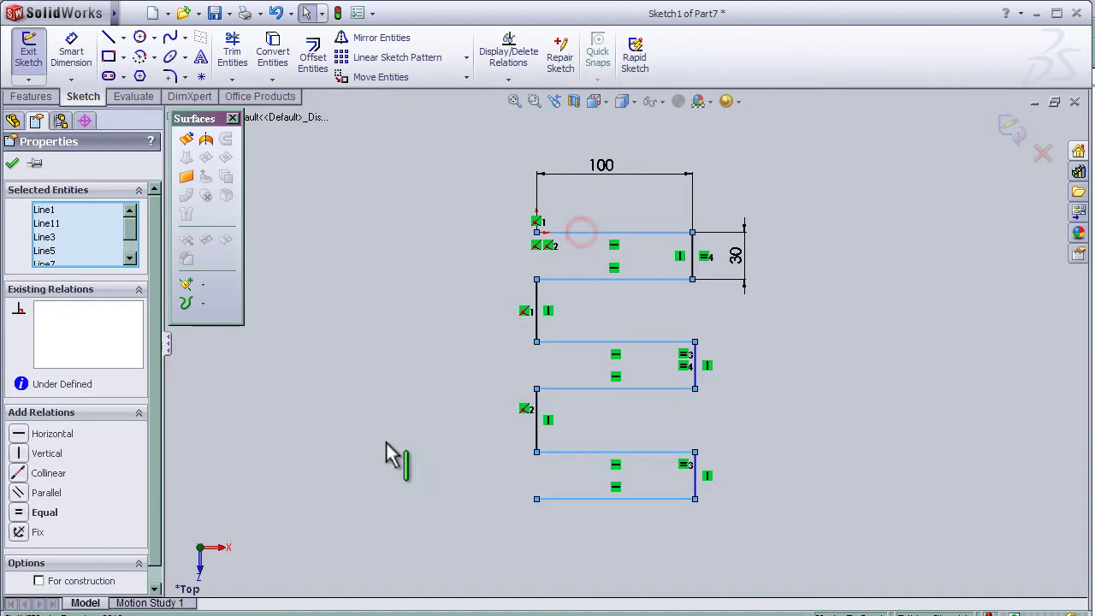
pyautogui.click(15, 516)
pyautogui.click(423, 402)
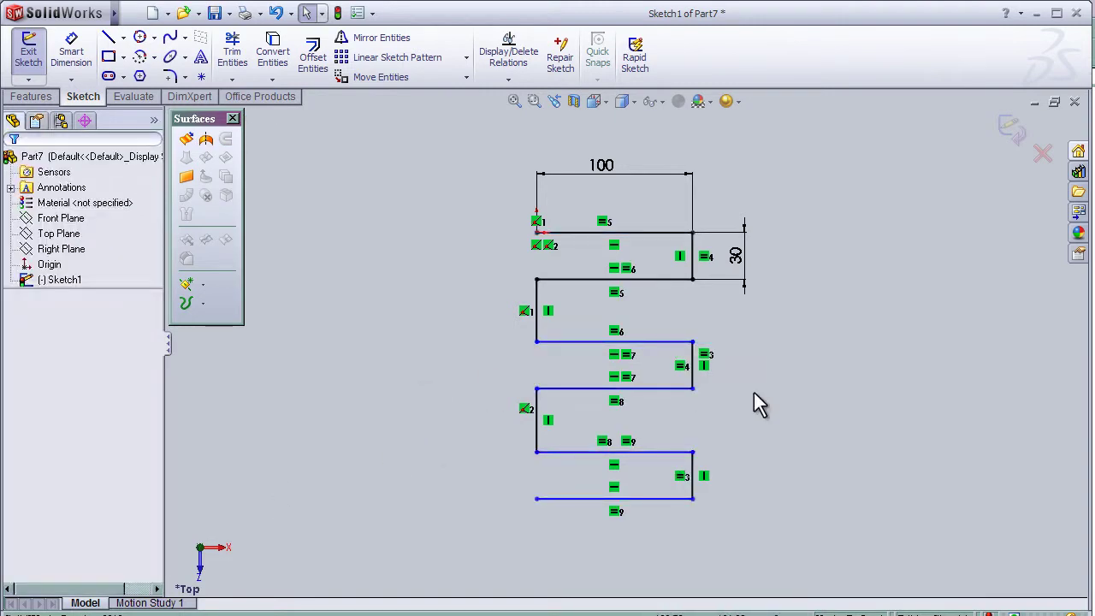
pyautogui.moveTo(820, 371); pyautogui.dragTo(836, 390, button='middle')
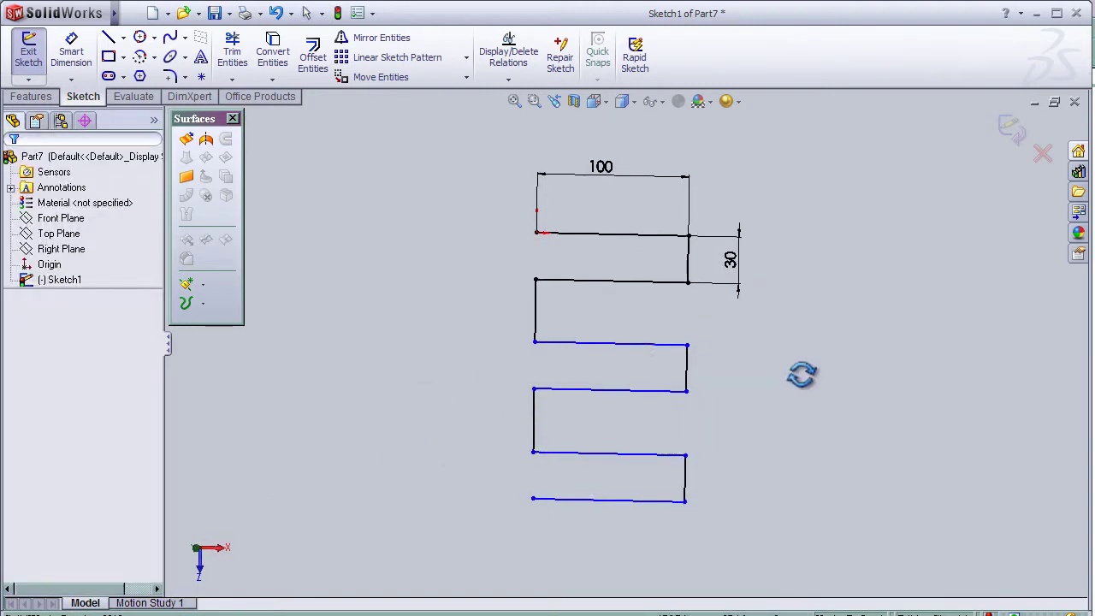
pyautogui.moveTo(448, 330)
pyautogui.mouseDown(button='middle')
pyautogui.moveTo(465, 344)
pyautogui.moveTo(383, 261)
pyautogui.moveTo(491, 310)
pyautogui.moveTo(442, 279)
pyautogui.mouseUp(button='middle')
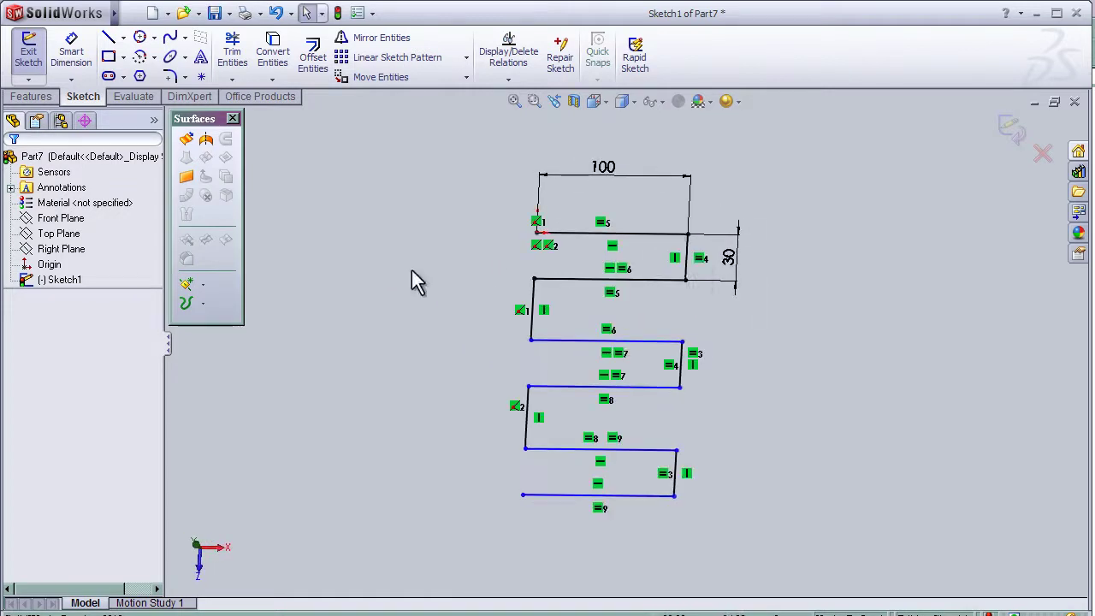
# - Make the three left-side vertical lines equal to the 30 mm right-side drops
pyautogui.click(687, 257)
pyautogui.click(529, 310)
pyautogui.keyDown('ctrl'); pyautogui.click(527, 417); pyautogui.keyUp('ctrl')
pyautogui.keyDown('ctrl'); pyautogui.click(527, 415); pyautogui.keyUp('ctrl')
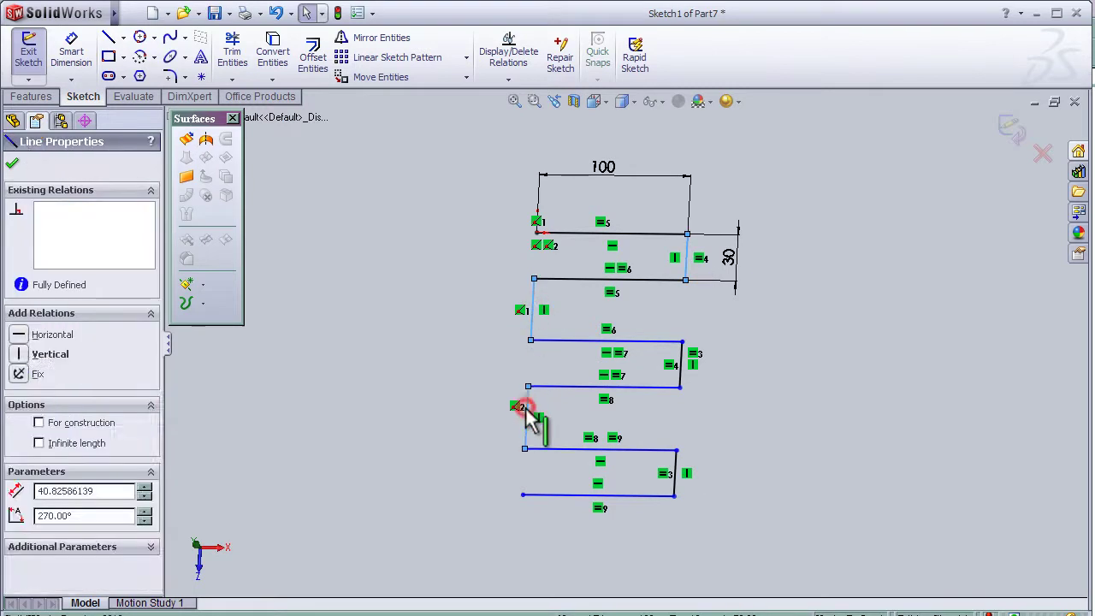
pyautogui.click(43, 512)
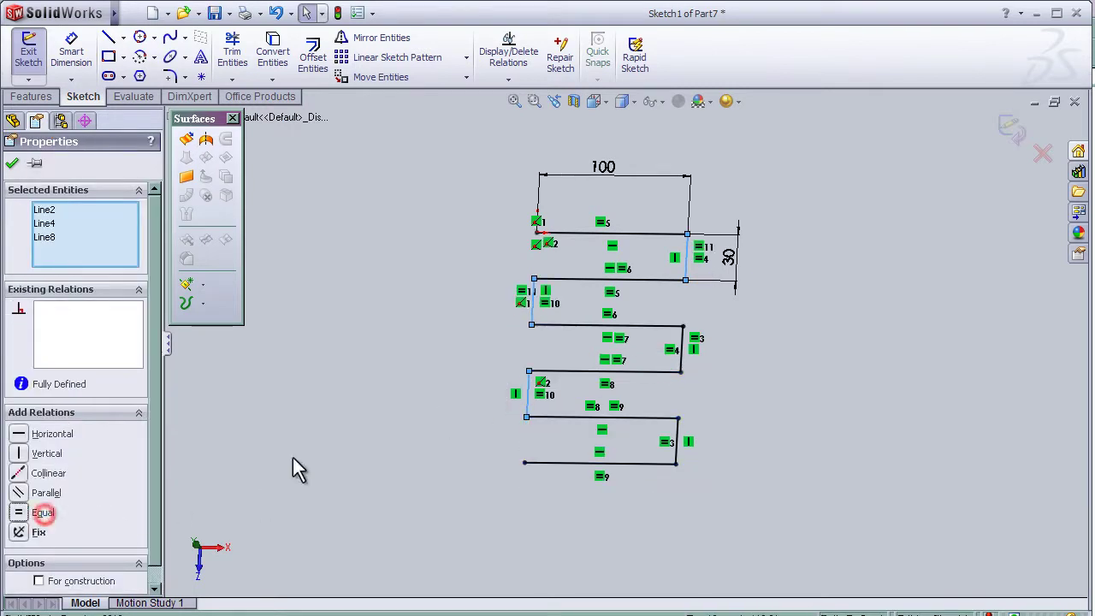
pyautogui.click(434, 305)
pyautogui.moveTo(439, 257)
pyautogui.mouseDown(button='middle')
pyautogui.moveTo(484, 330)
pyautogui.moveTo(460, 333)
pyautogui.moveTo(473, 325)
pyautogui.mouseUp(button='middle')
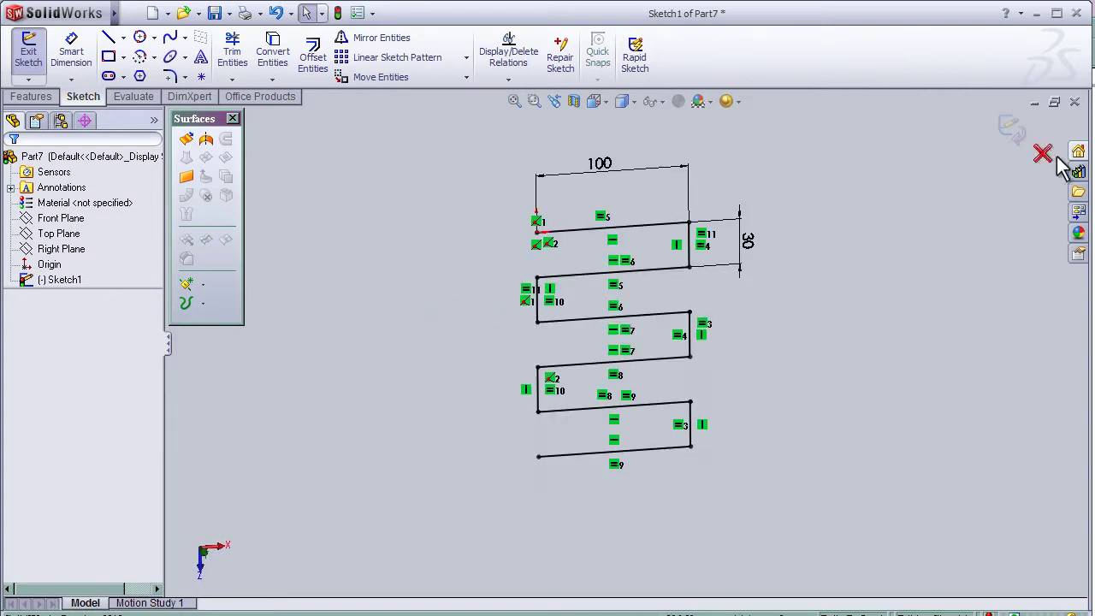
# - Exit Sketch1, then start Sketch2 on the Right Plane viewed Normal To
pyautogui.click(1014, 128)
pyautogui.moveTo(381, 343)
pyautogui.mouseDown(button='middle')
pyautogui.moveTo(408, 371)
pyautogui.moveTo(408, 391)
pyautogui.mouseUp(button='middle')
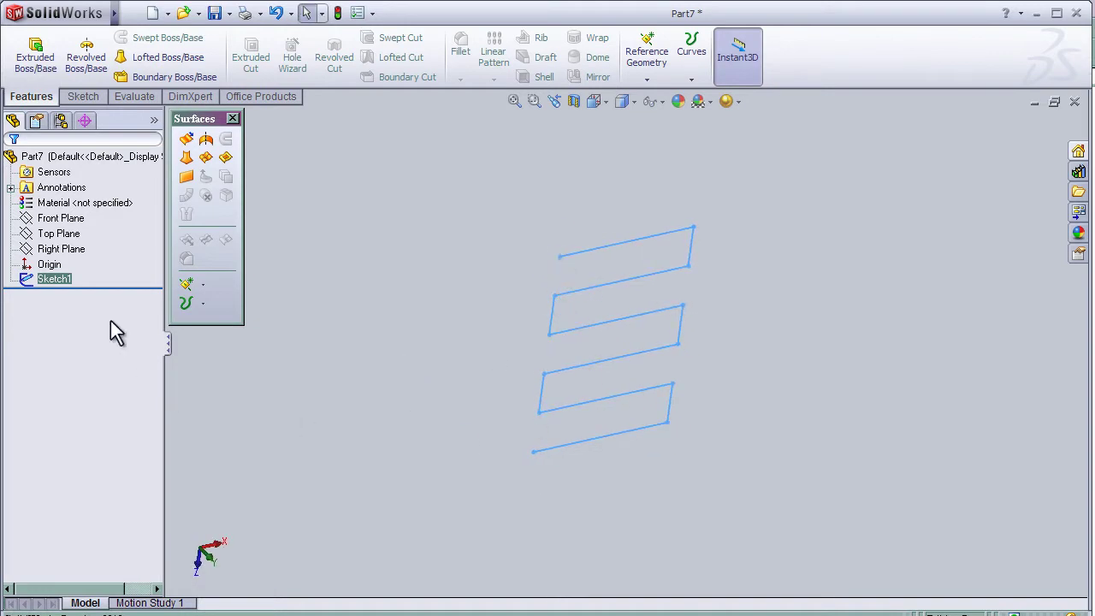
pyautogui.click(43, 248)
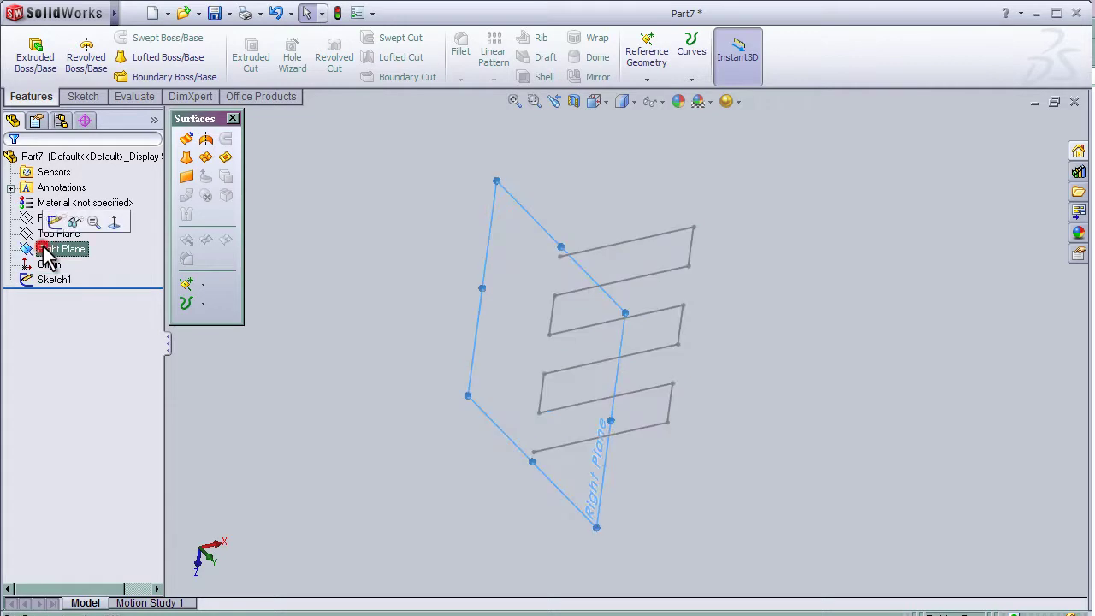
pyautogui.click(55, 222)
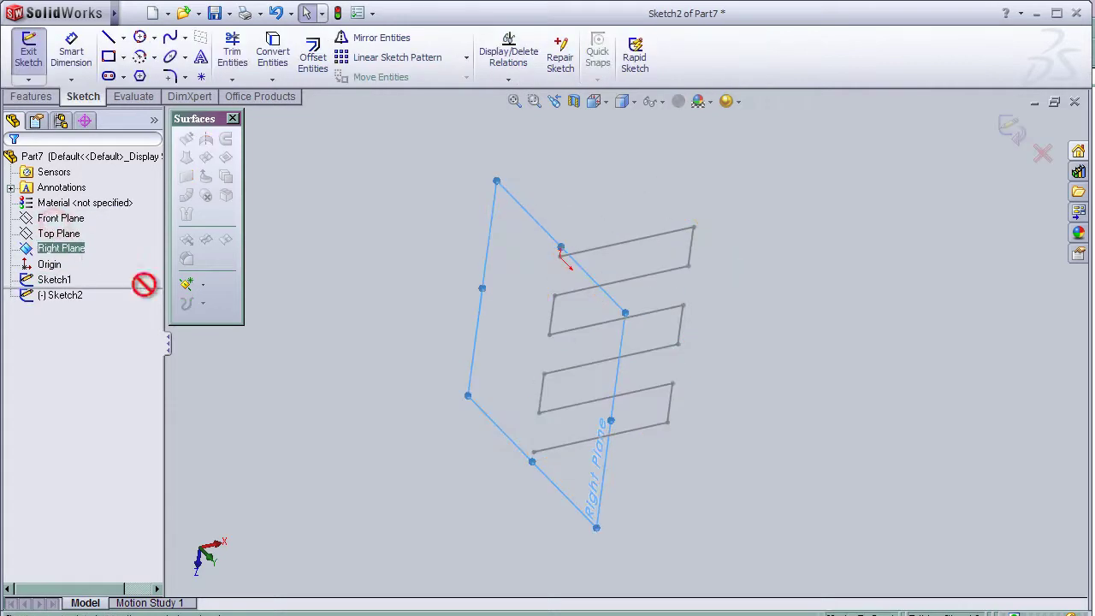
pyautogui.press('space')
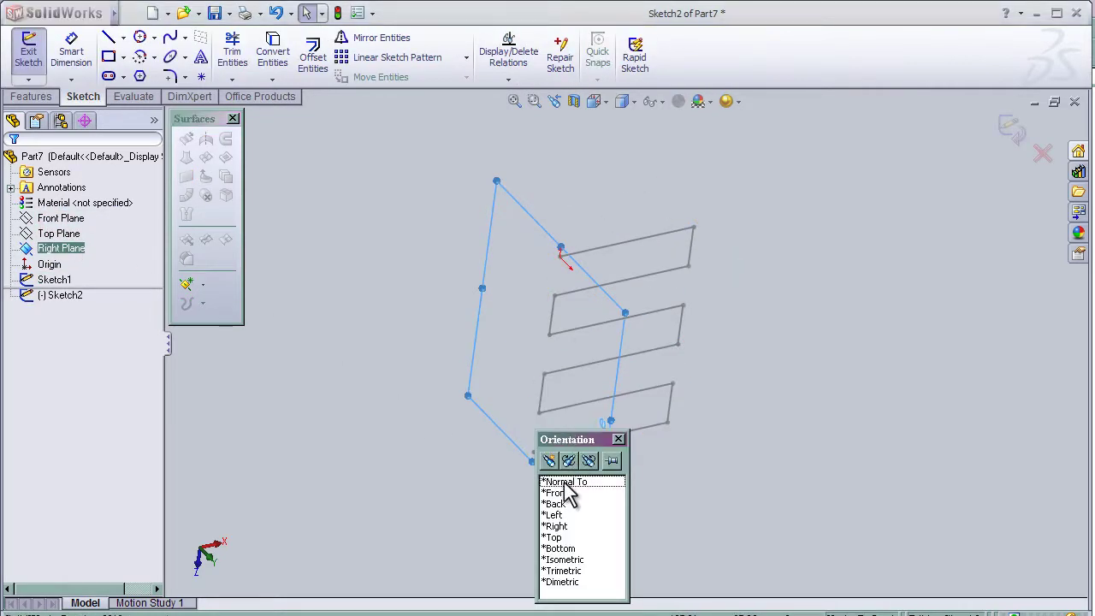
pyautogui.doubleClick(564, 484)
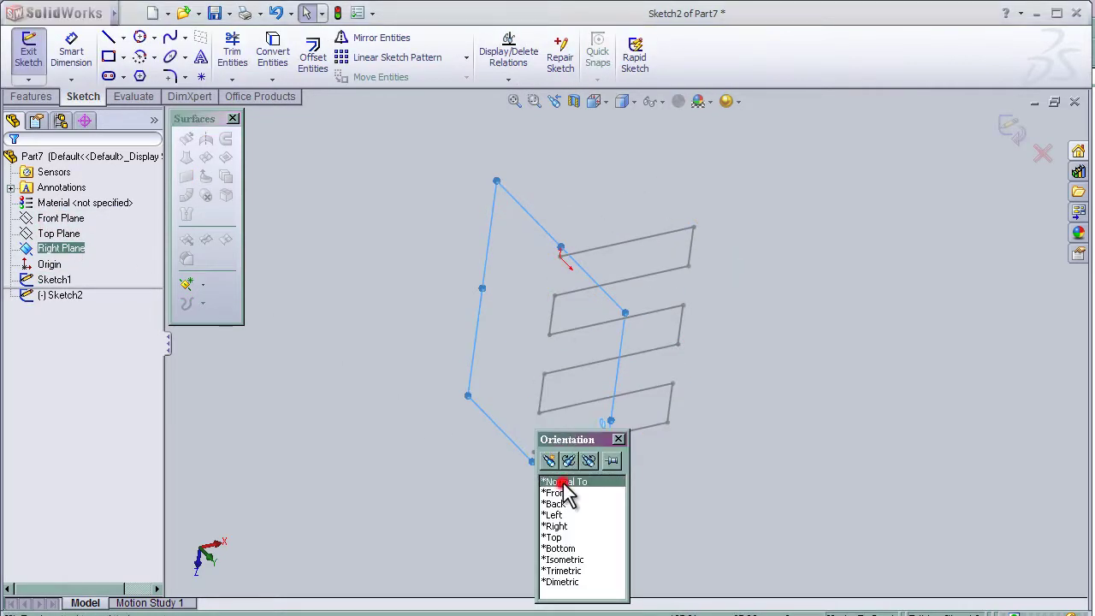
# - Draw a centre-and-radius circle centred on the zigzag path's end point
pyautogui.click(139, 37)
pyautogui.click(901, 343)
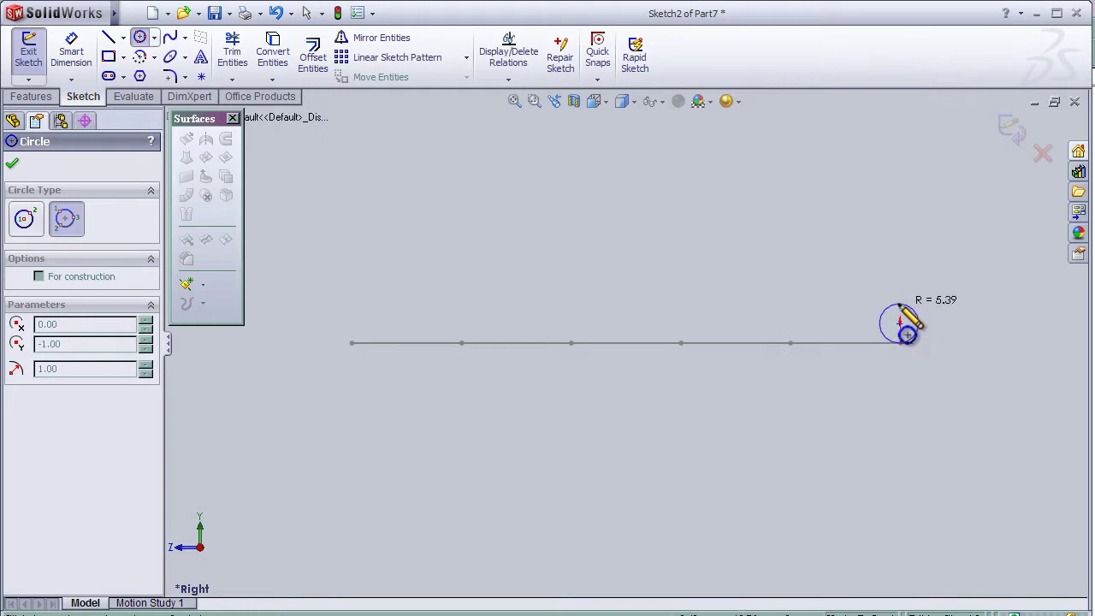
pyautogui.click(906, 301)
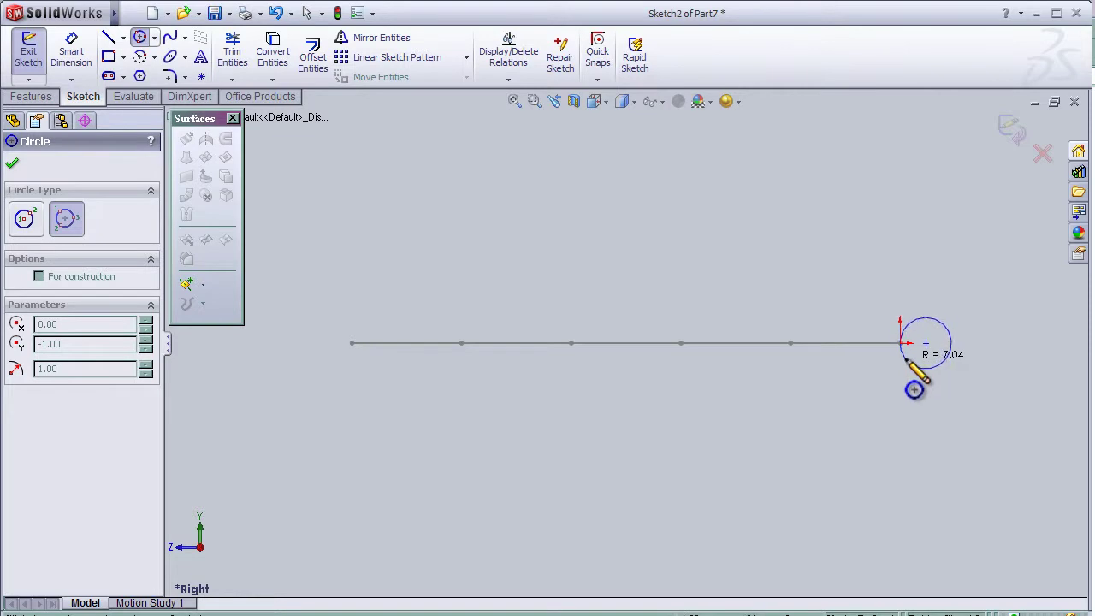
pyautogui.press('Escape')
pyautogui.click(154, 38)
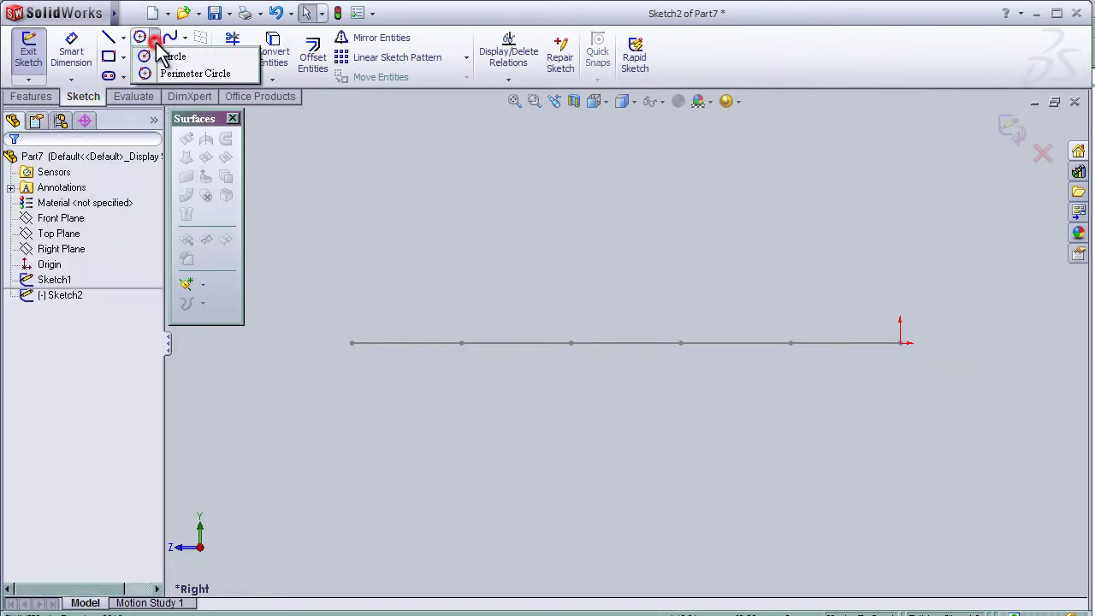
pyautogui.click(171, 57)
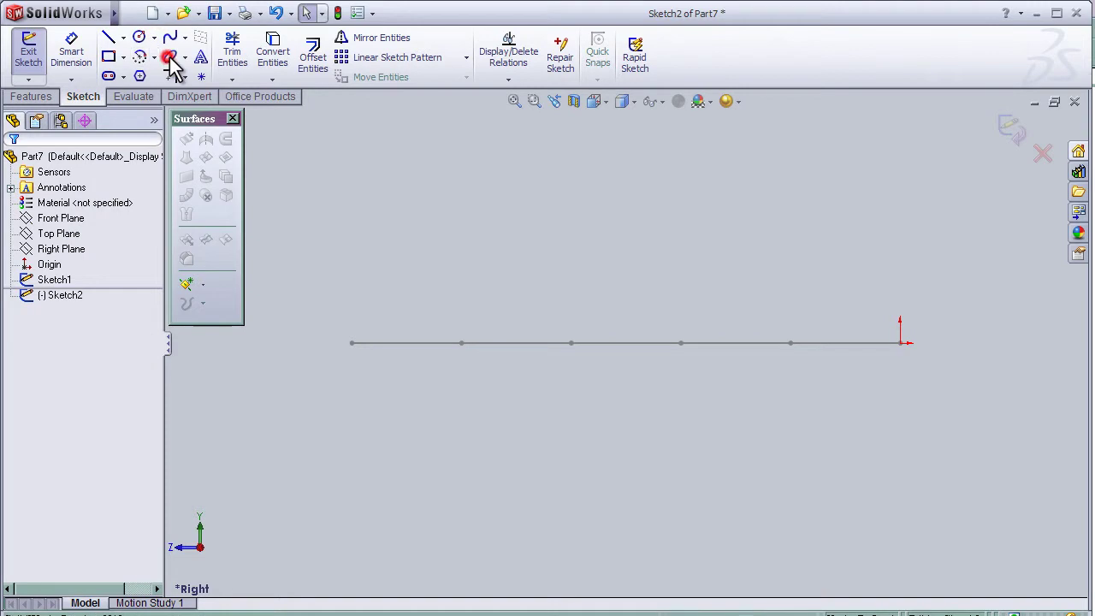
pyautogui.click(899, 343)
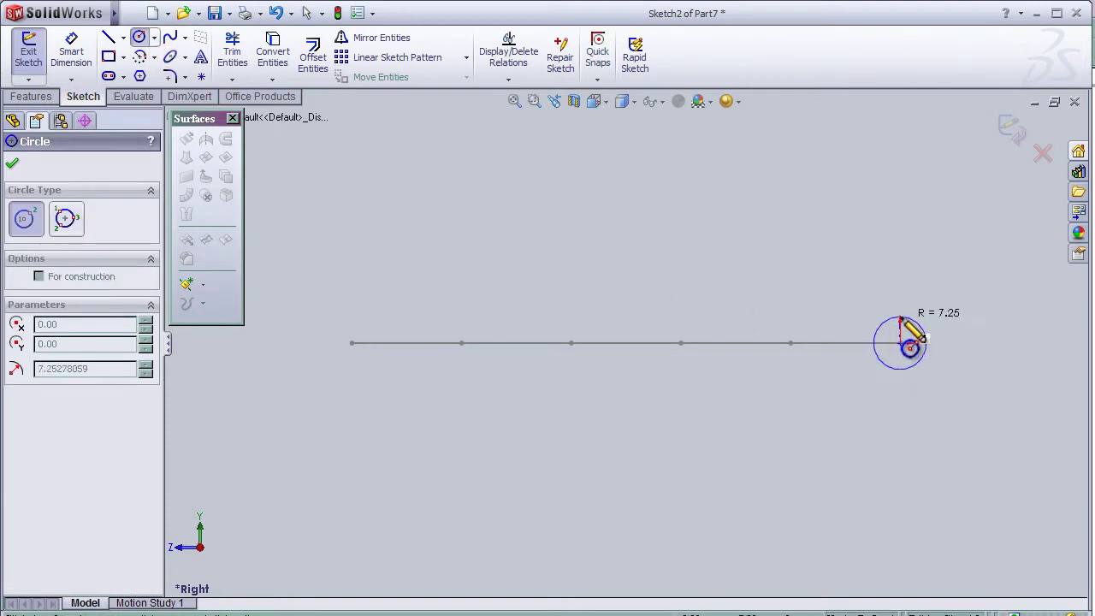
pyautogui.click(904, 321)
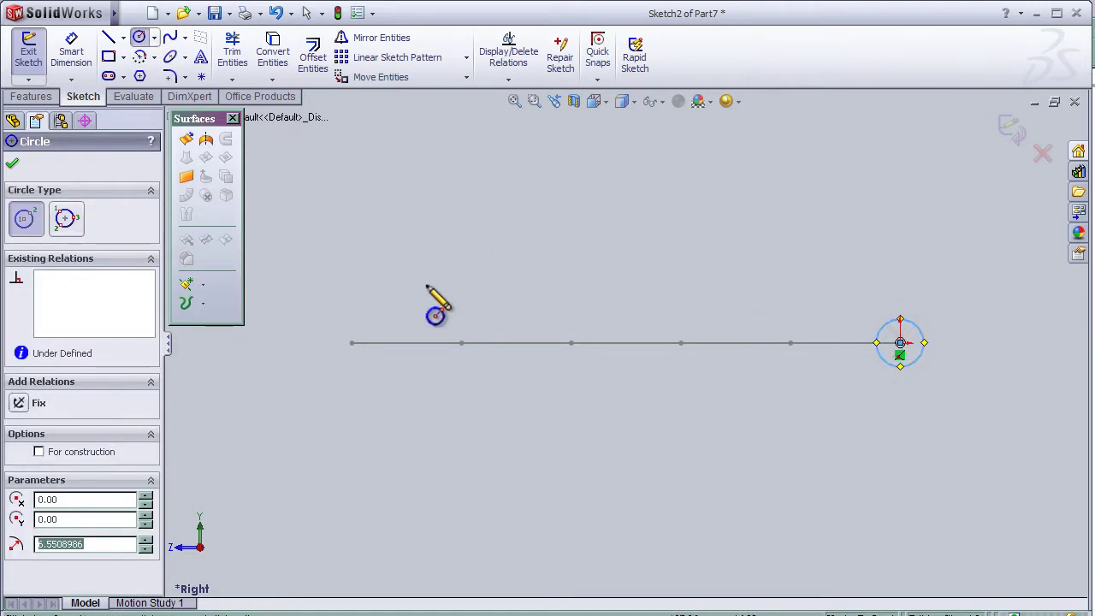
# - Give the circle a 10 mm diameter dimension and exit Sketch2
pyautogui.click(74, 62)
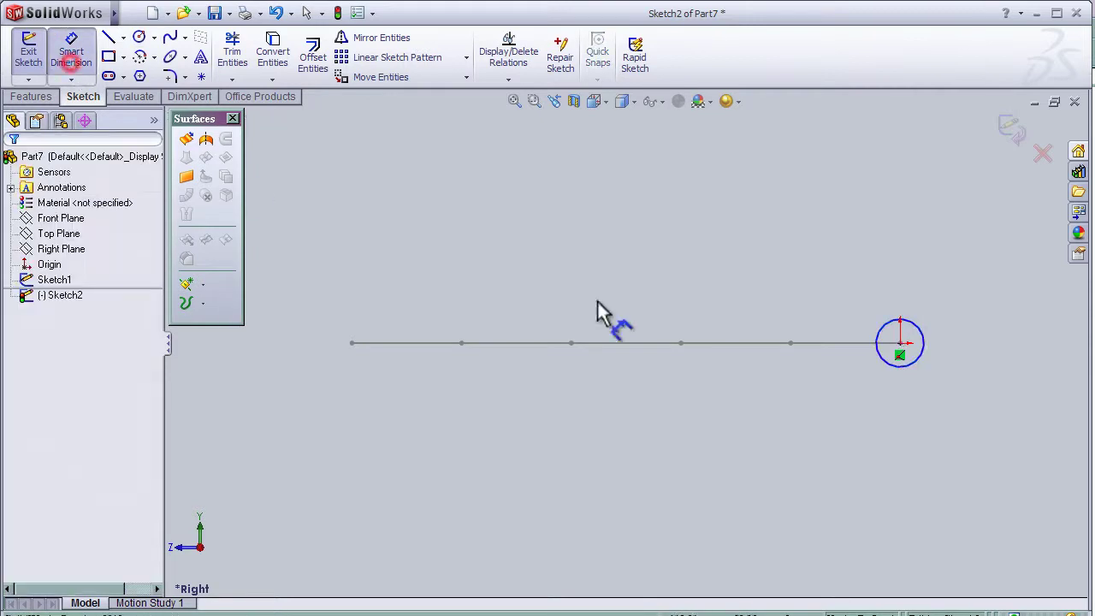
pyautogui.click(919, 329)
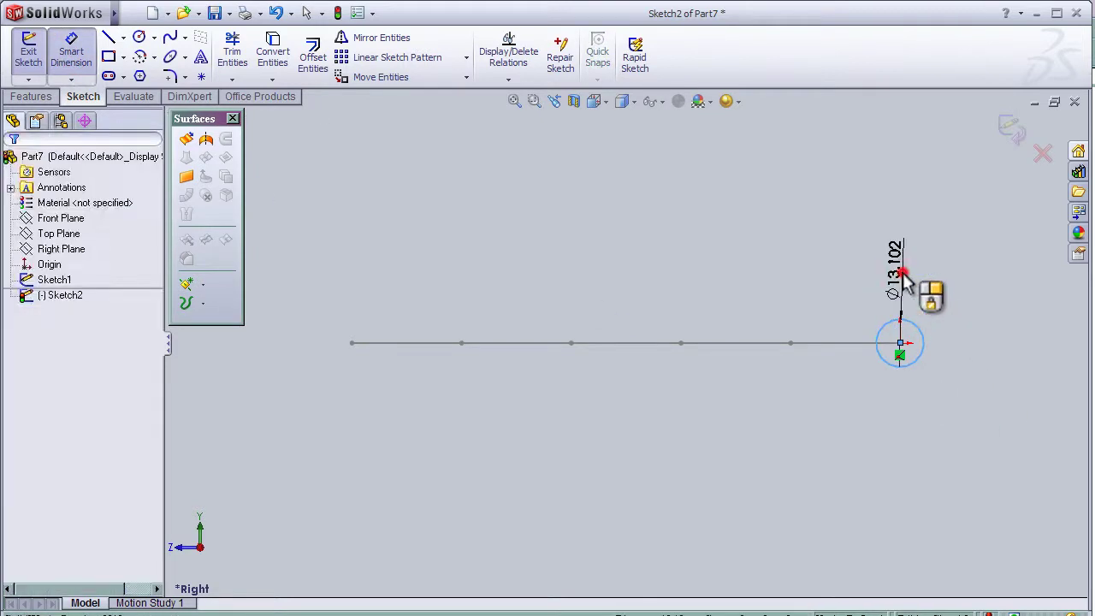
pyautogui.click(904, 284)
pyautogui.write('10')
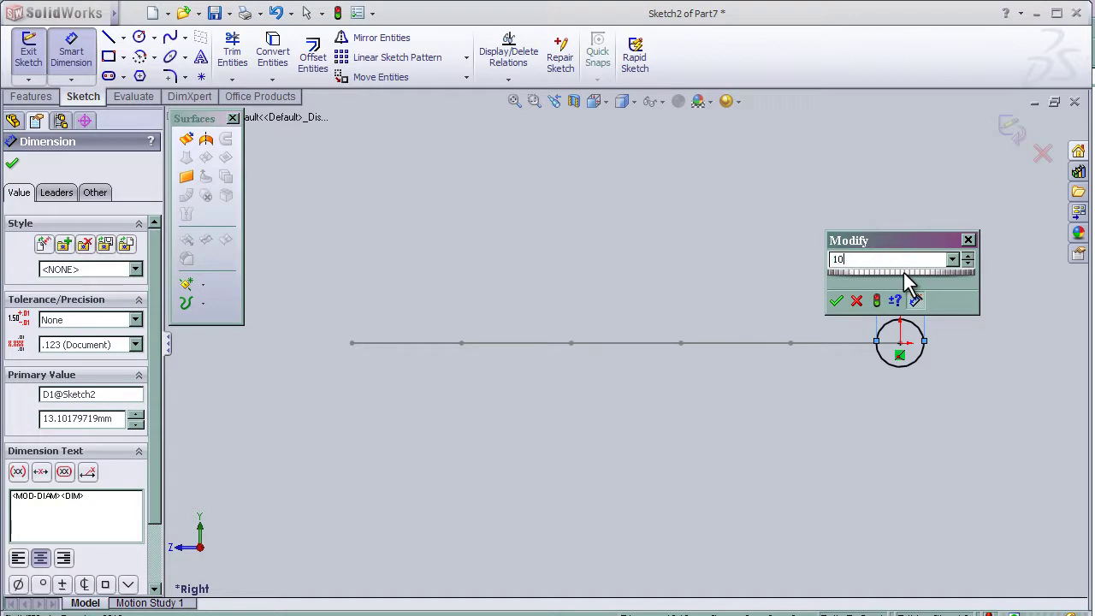
pyautogui.press('Return')
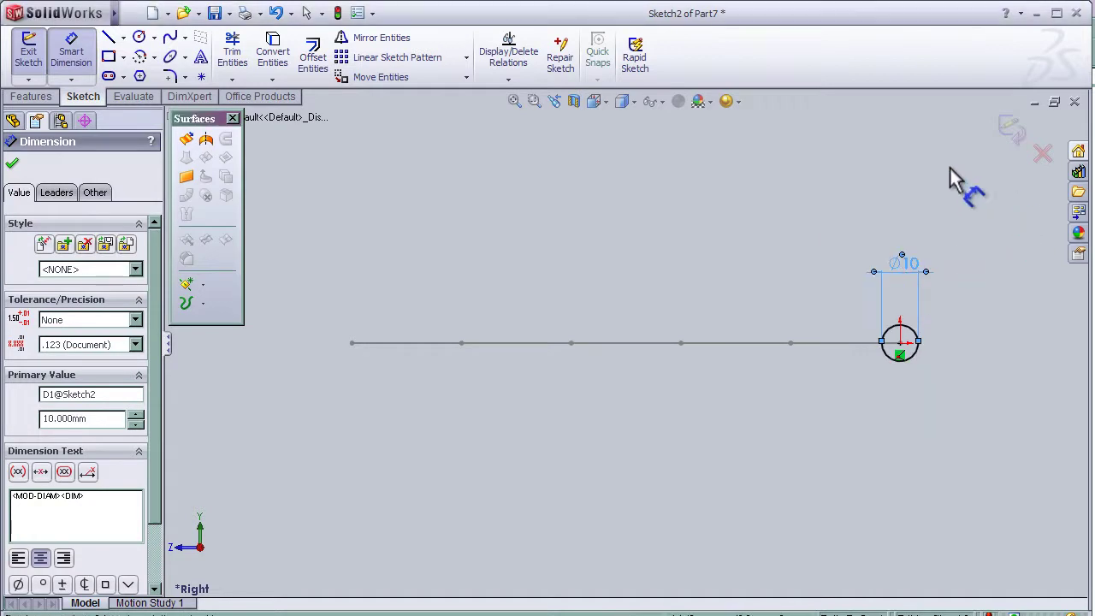
pyautogui.click(1012, 130)
# - Start a Swept Surface using the Sketch2 circle as its profile
pyautogui.moveTo(910, 224)
pyautogui.mouseDown(button='middle')
pyautogui.moveTo(801, 152)
pyautogui.moveTo(813, 248)
pyautogui.moveTo(875, 308)
pyautogui.moveTo(868, 286)
pyautogui.mouseUp(button='middle')
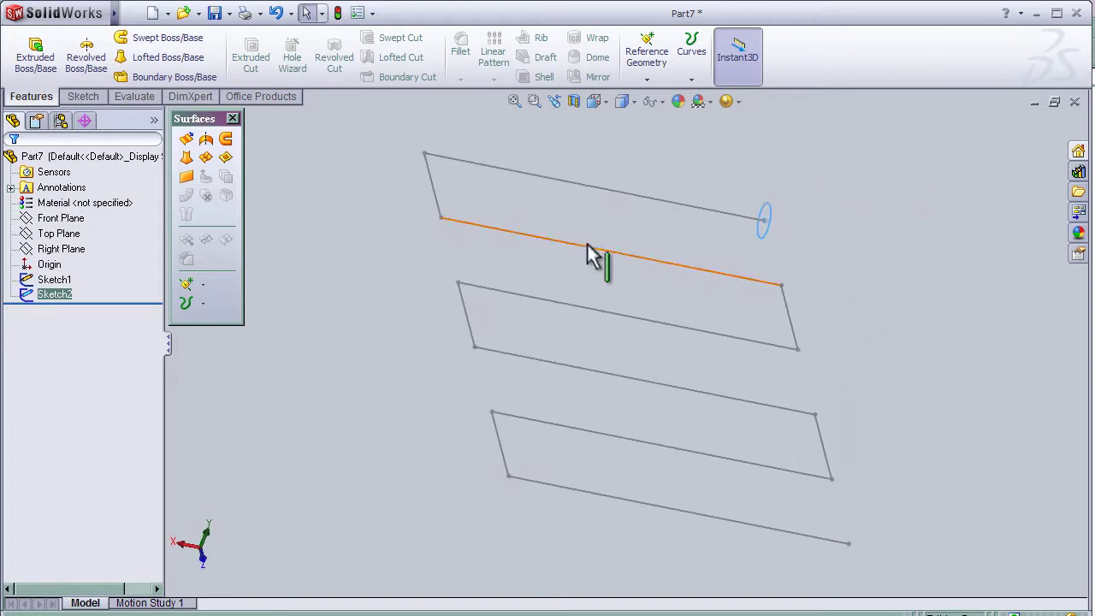
pyautogui.click(223, 141)
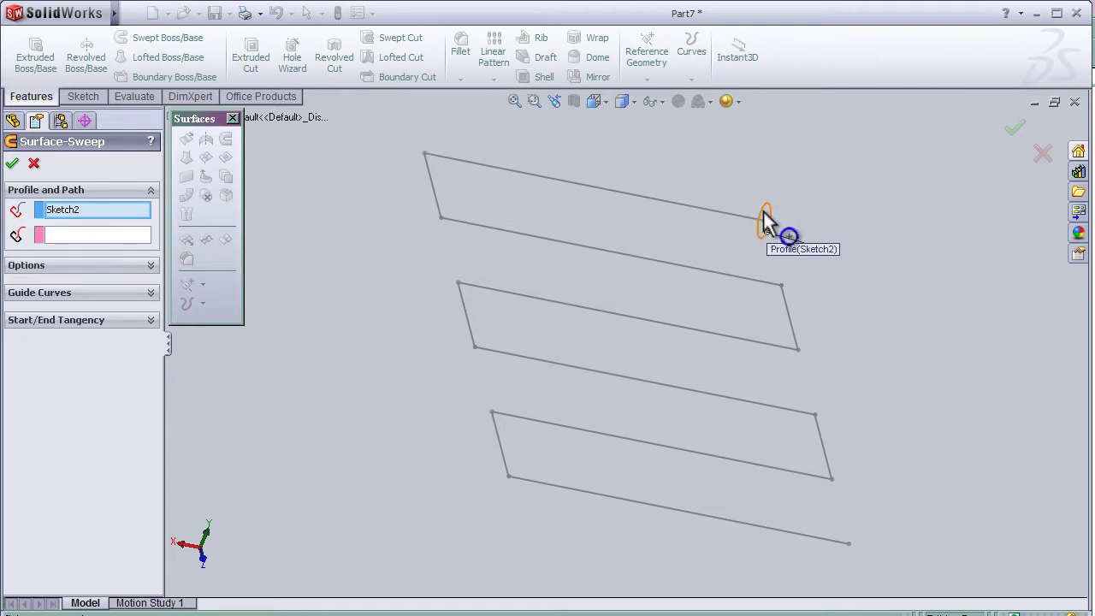
# - Pick Sketch1 from the flyout feature tree as the sweep path
pyautogui.click(123, 239)
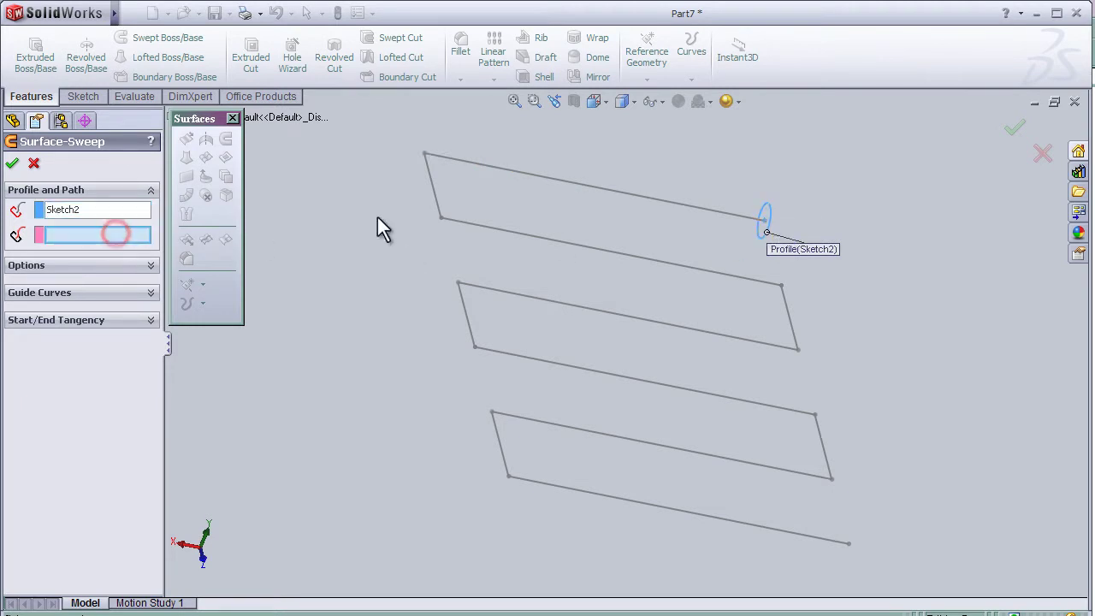
pyautogui.moveTo(194, 118); pyautogui.dragTo(186, 311)
pyautogui.click(172, 117)
pyautogui.click(232, 241)
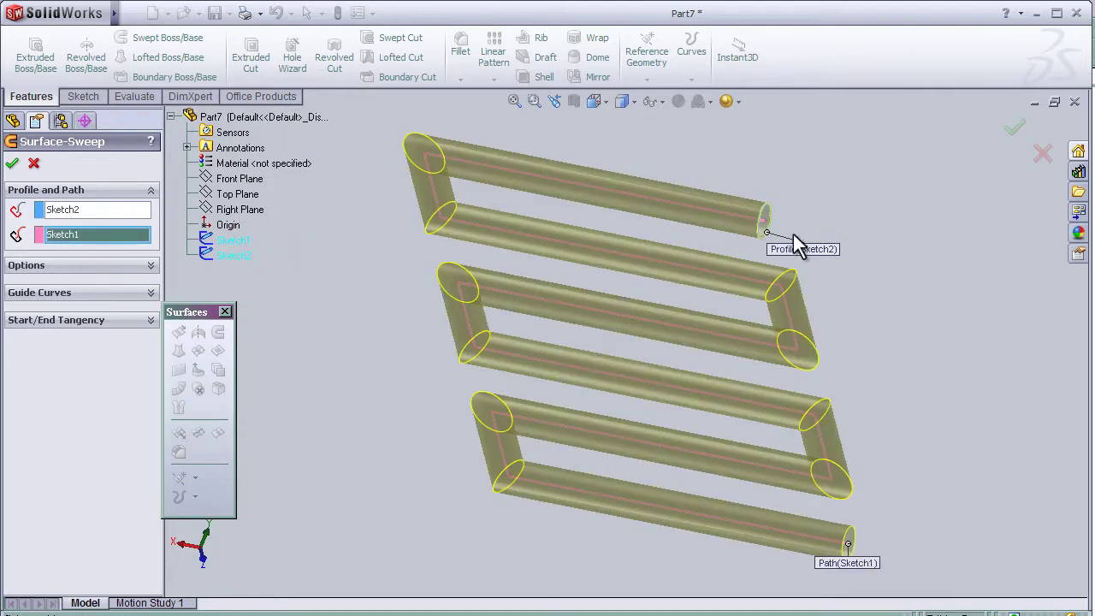
# - Orbit and zoom around the 10 mm tube preview to inspect it along the zigzag
pyautogui.moveTo(861, 198); pyautogui.dragTo(880, 171, button='middle')
pyautogui.scroll(-3, 915, 326)
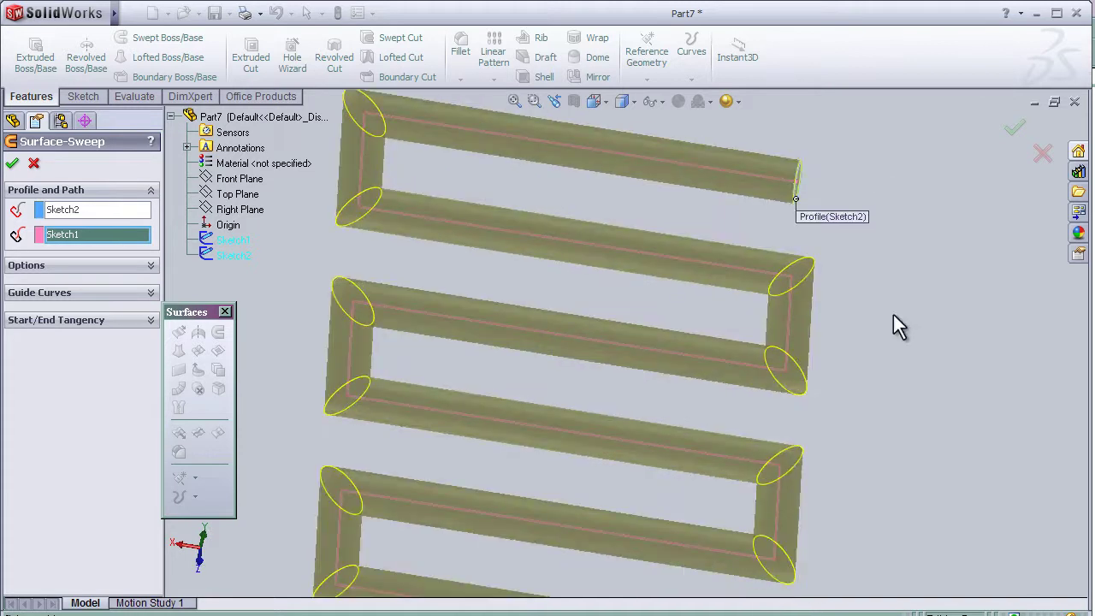
pyautogui.scroll(3, 881, 313)
pyautogui.moveTo(867, 313); pyautogui.dragTo(833, 271, button='middle')
pyautogui.scroll(-3, 856, 253)
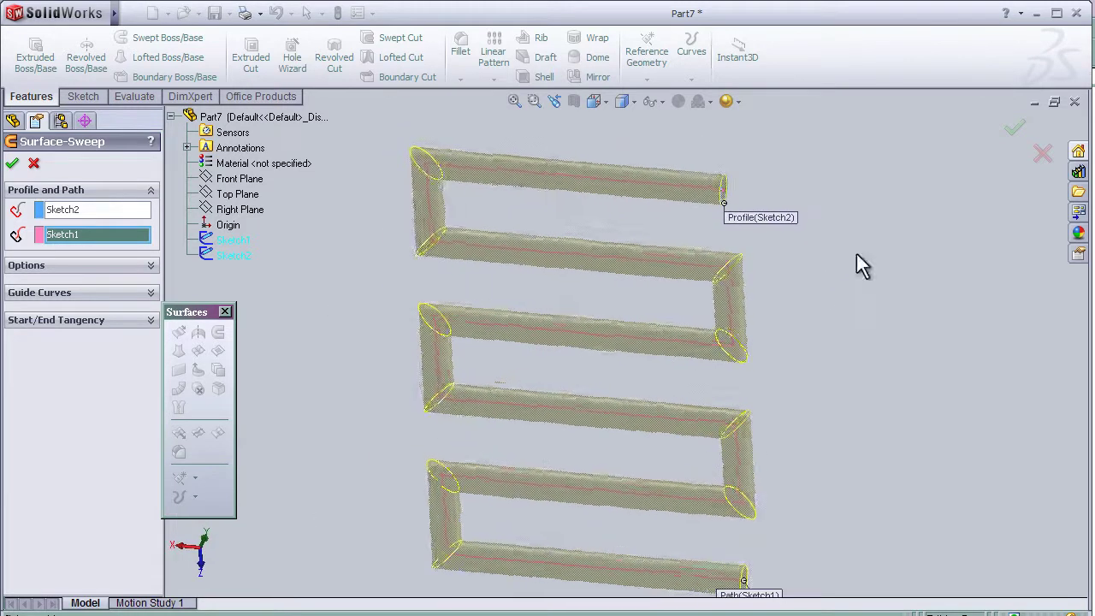
pyautogui.moveTo(430, 288); pyautogui.dragTo(379, 276, button='middle')
pyautogui.scroll(3, 390, 276)
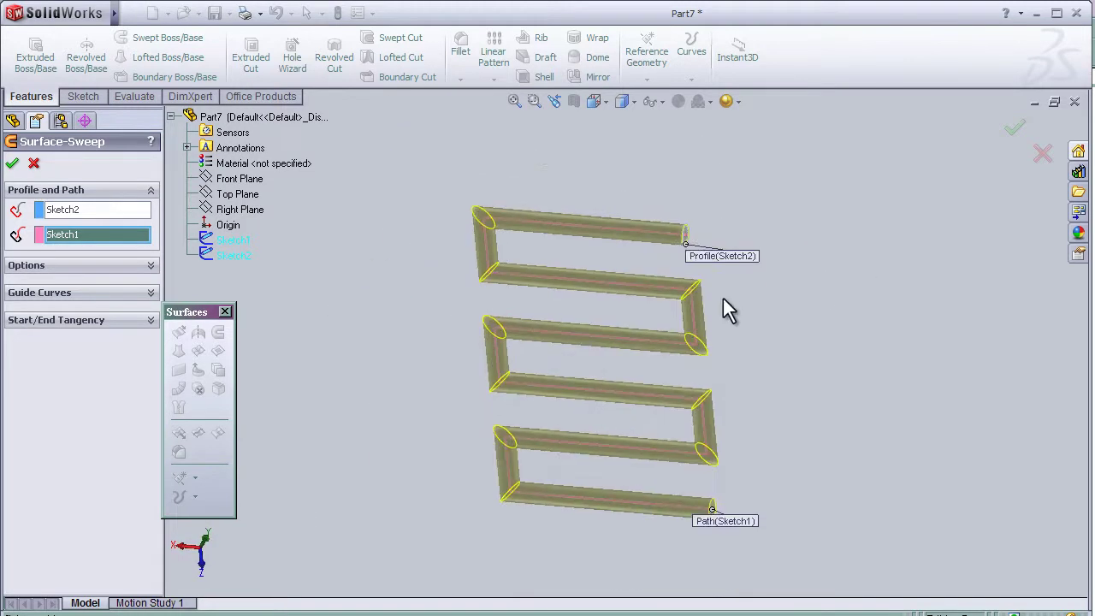
pyautogui.moveTo(723, 300); pyautogui.dragTo(709, 303, button='middle')
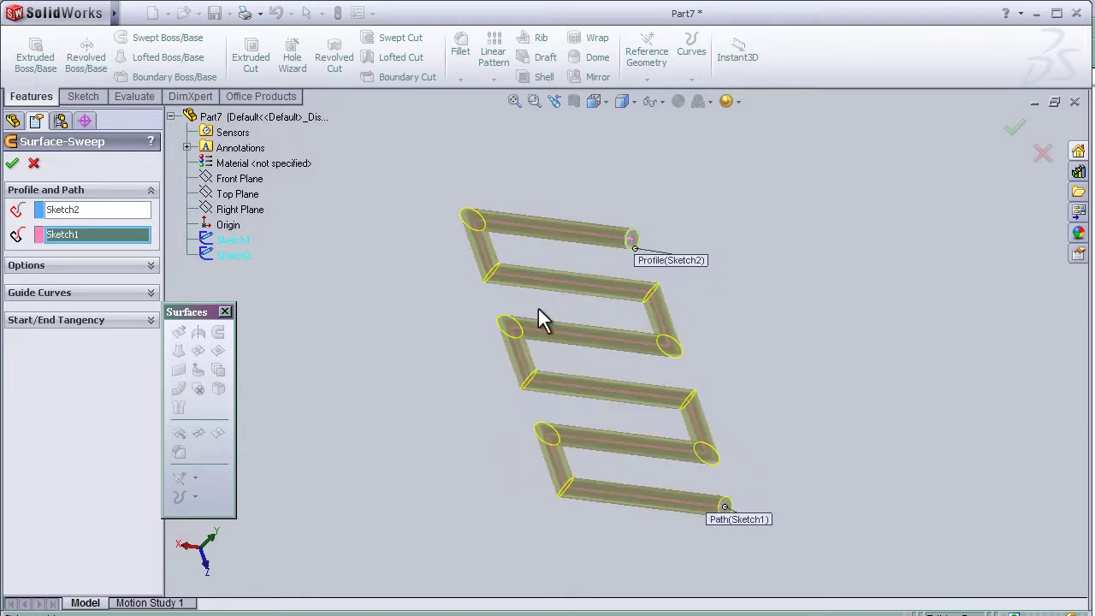
pyautogui.moveTo(455, 305); pyautogui.dragTo(463, 319, button='middle')
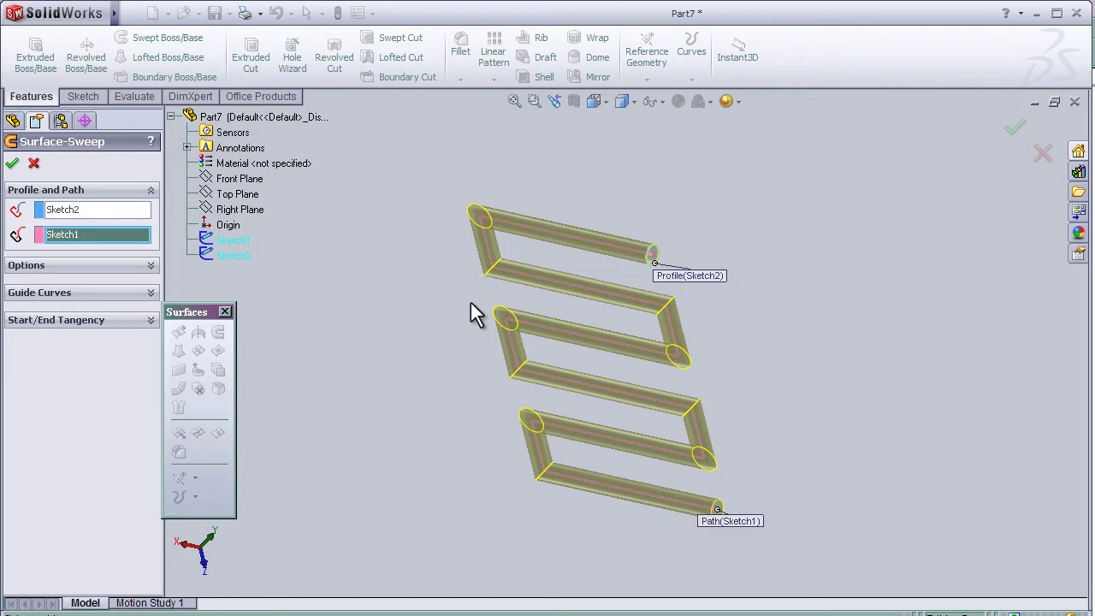
# - Accept the sweep to create Surface-Sweep1, then orbit, pan and zoom around the tube
pyautogui.click(1015, 130)
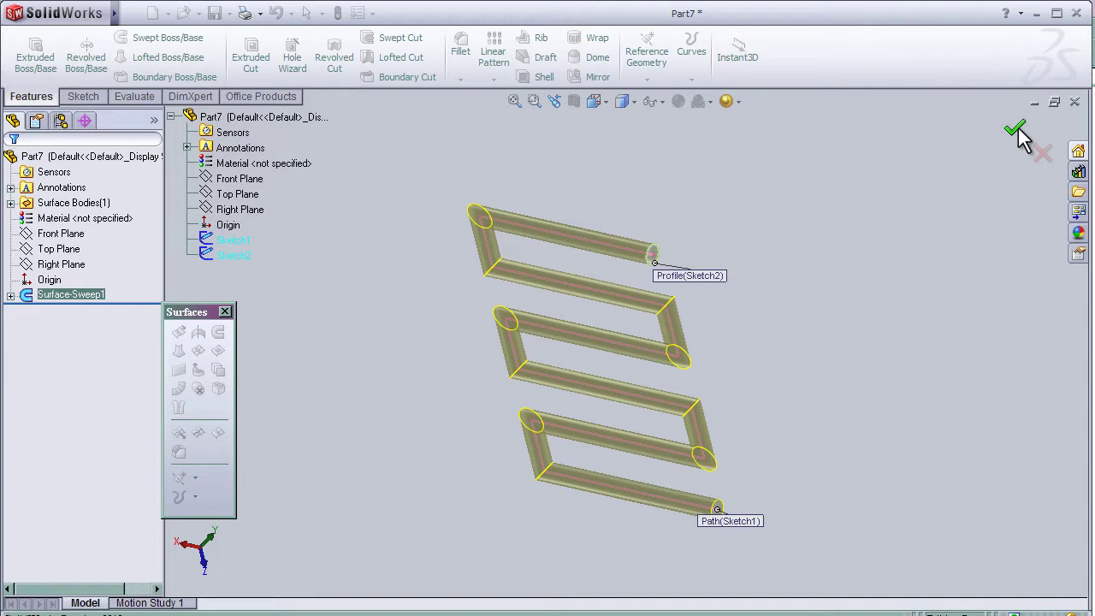
pyautogui.click(646, 183)
pyautogui.moveTo(695, 180)
pyautogui.mouseDown(button='middle')
pyautogui.moveTo(643, 252)
pyautogui.moveTo(653, 237)
pyautogui.moveTo(636, 227)
pyautogui.moveTo(655, 210)
pyautogui.mouseUp(button='middle')
pyautogui.scroll(-3, 663, 230)
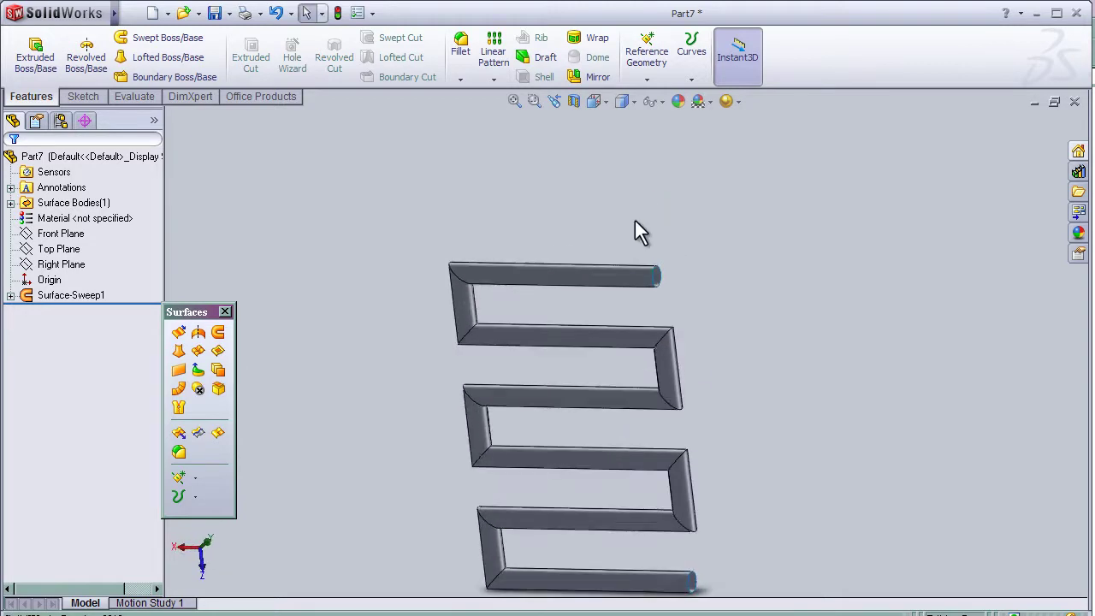
pyautogui.hotkey('ctrl', 'Down')
pyautogui.hotkey('ctrl', 'Down')
pyautogui.scroll(2, 572, 336)
pyautogui.scroll(2, 572, 337)
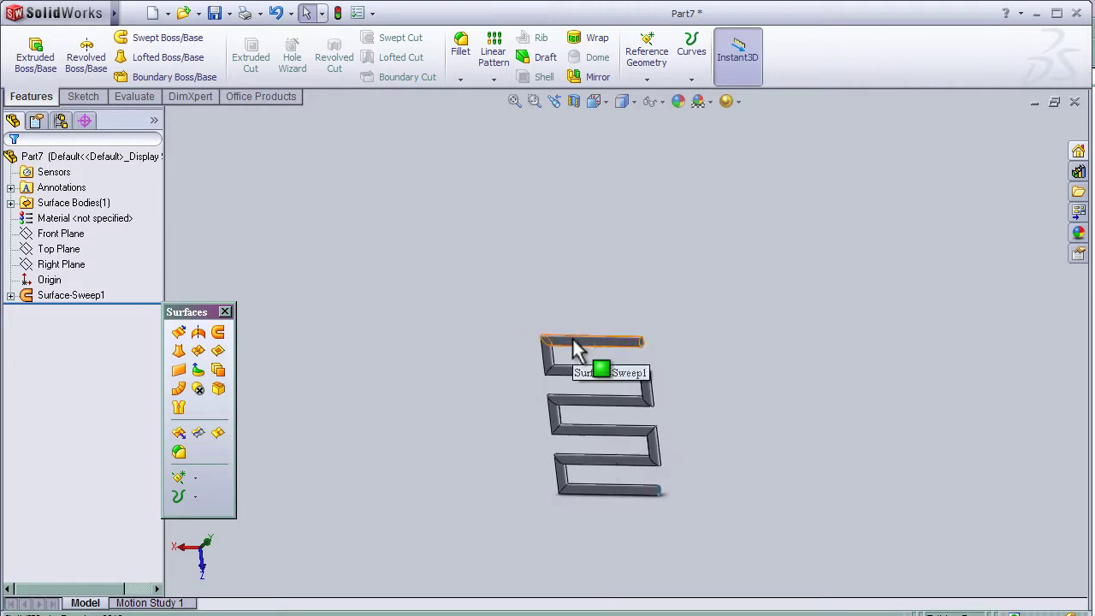
pyautogui.scroll(-3, 599, 445)
pyautogui.scroll(-1, 589, 393)
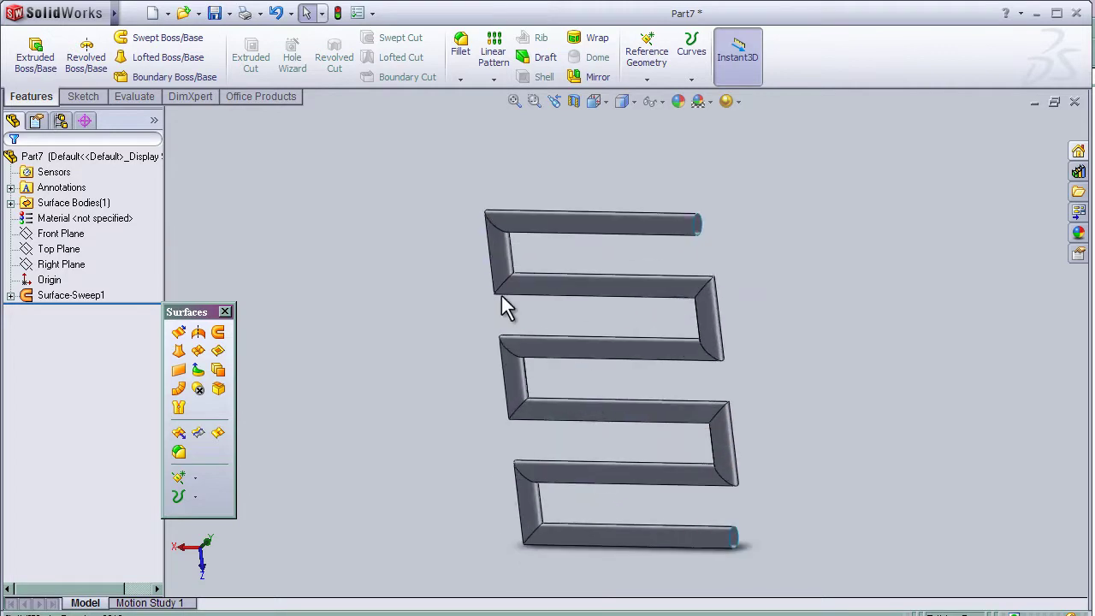
# - Reorient the finished tube to the Isometric view
pyautogui.press('space')
pyautogui.click(545, 443)
pyautogui.doubleClick(546, 445)
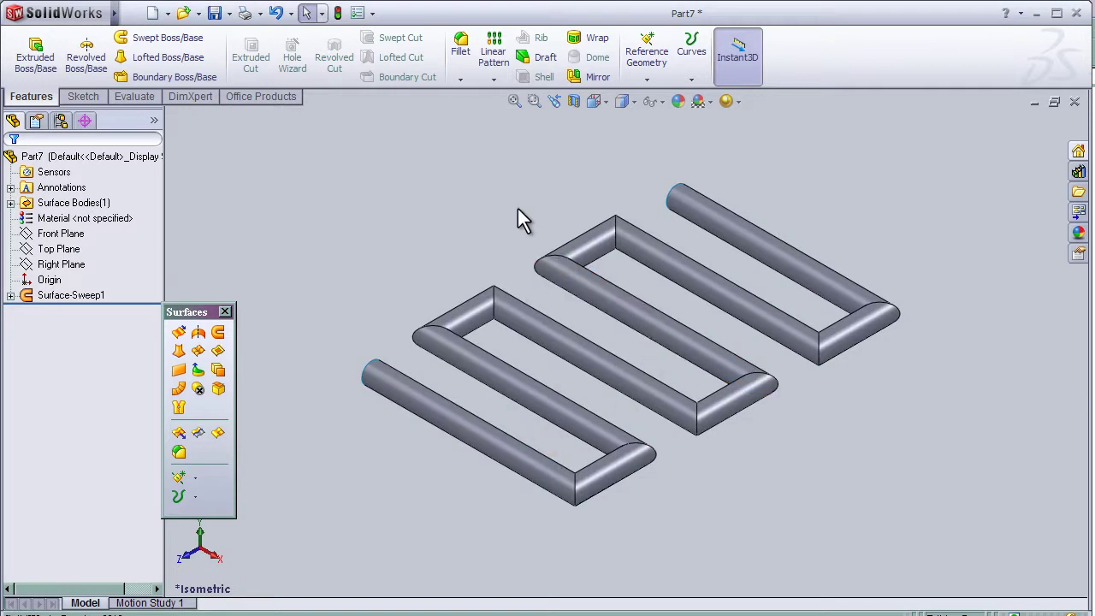